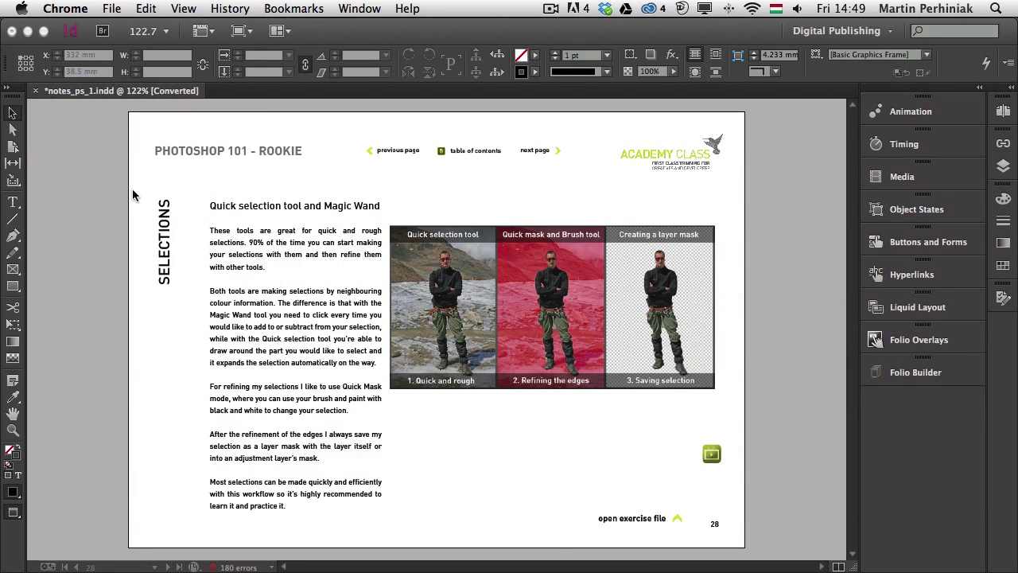
In notes_ps_1.indd page 28, select the frame holding the three-photo Selections image
click(74, 217)
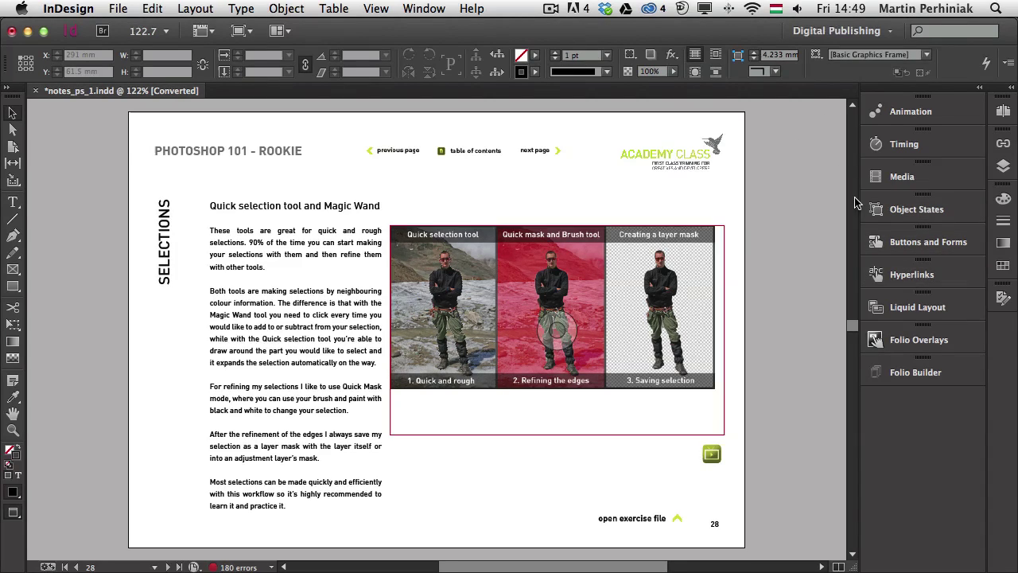
click(612, 267)
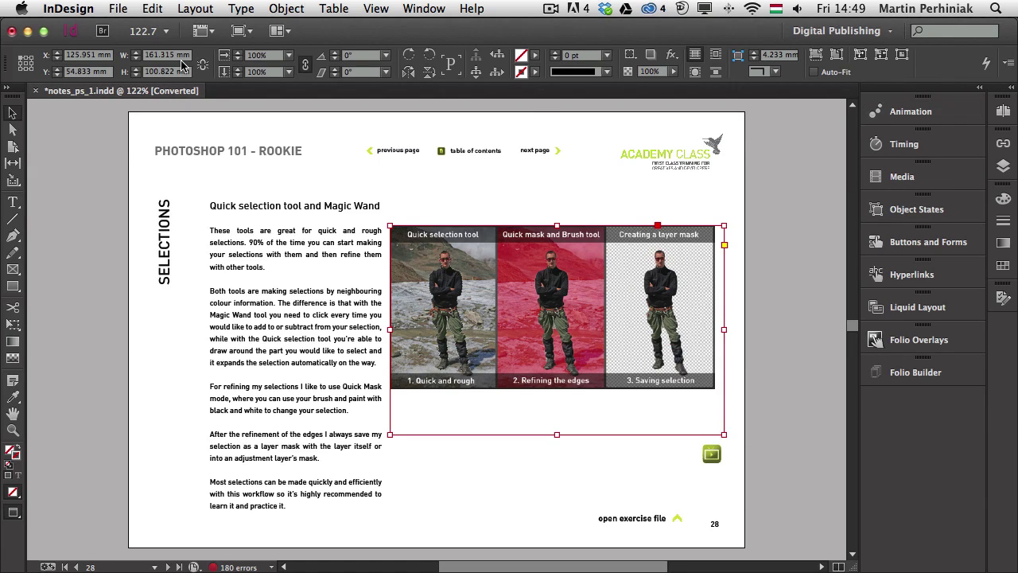
click(117, 8)
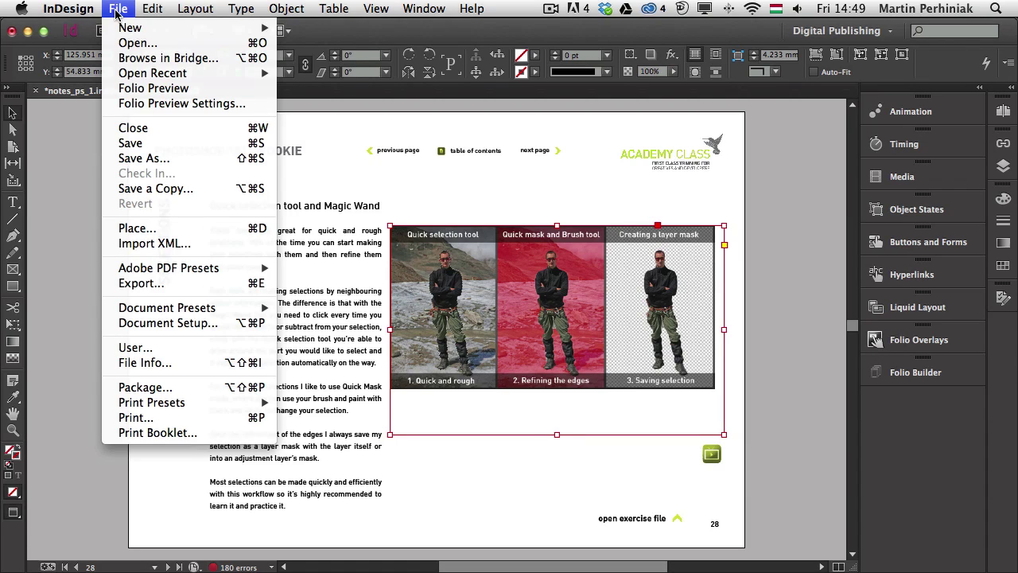
mouse_move(137, 28)
click(324, 33)
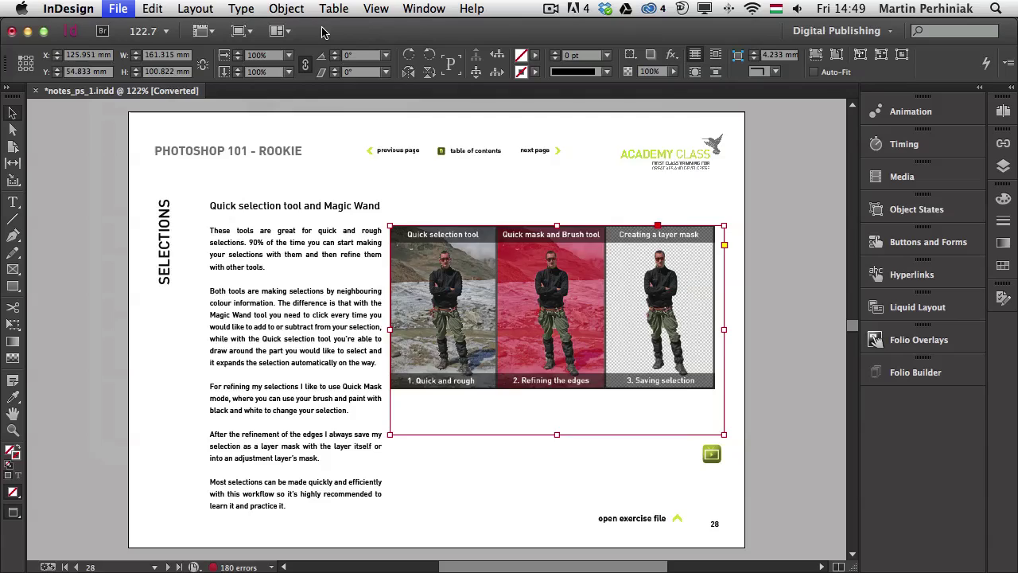
click(501, 160)
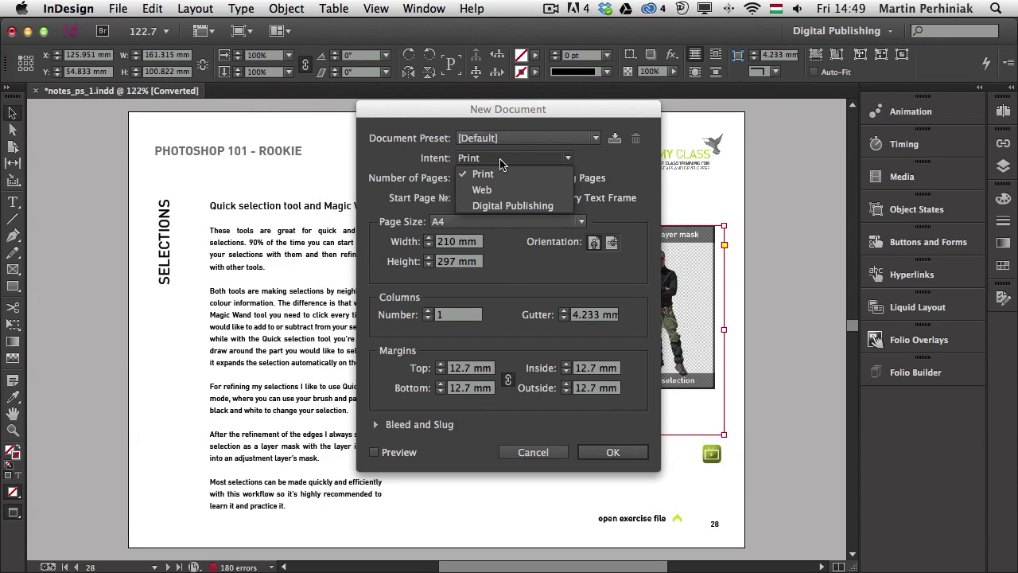
click(496, 205)
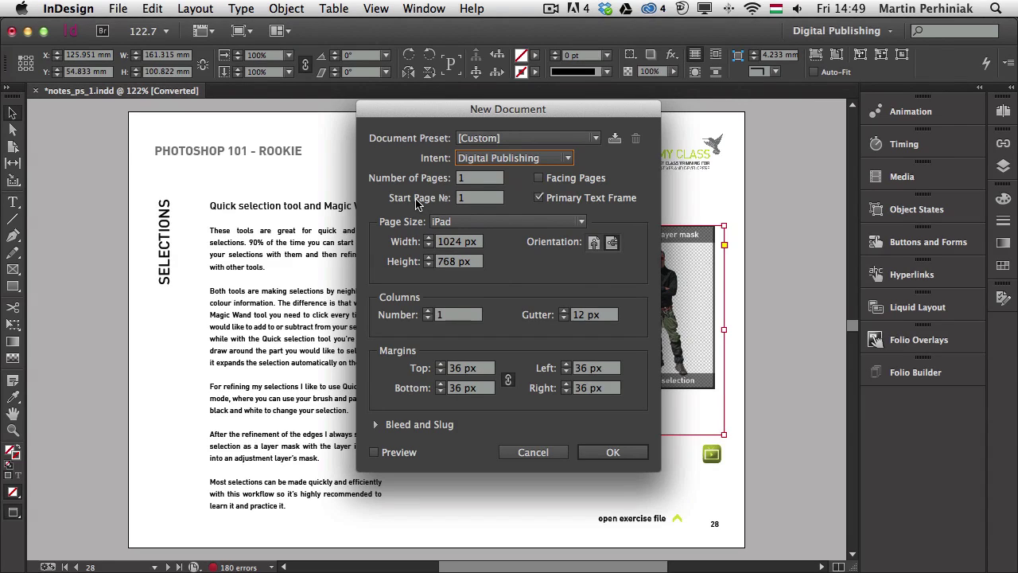
click(490, 227)
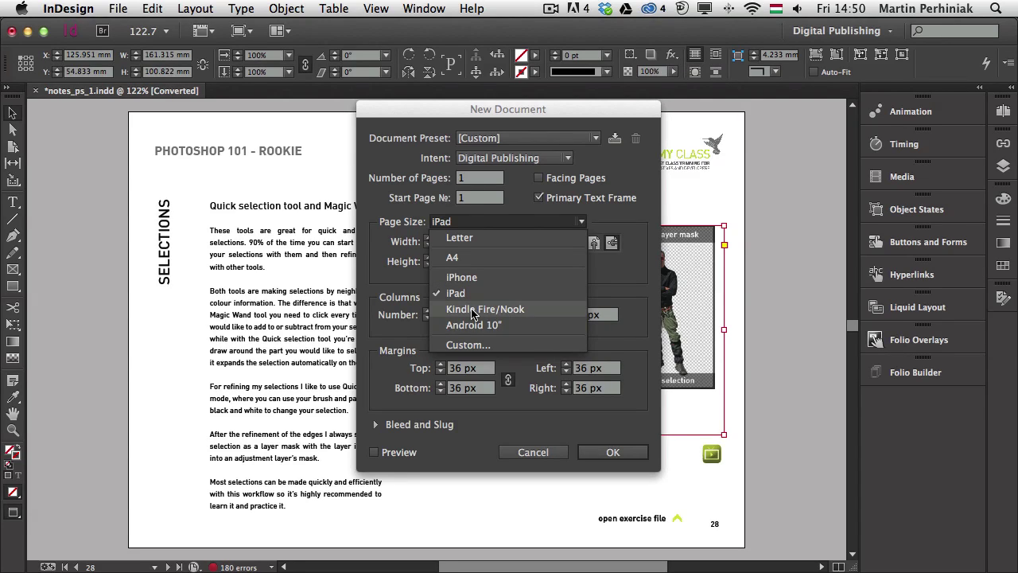
click(375, 202)
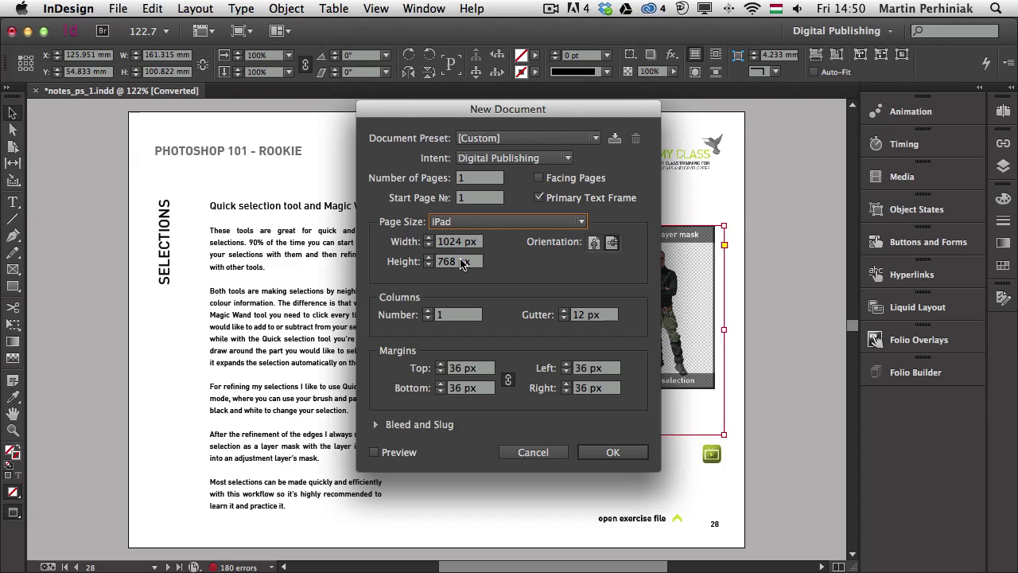
click(513, 158)
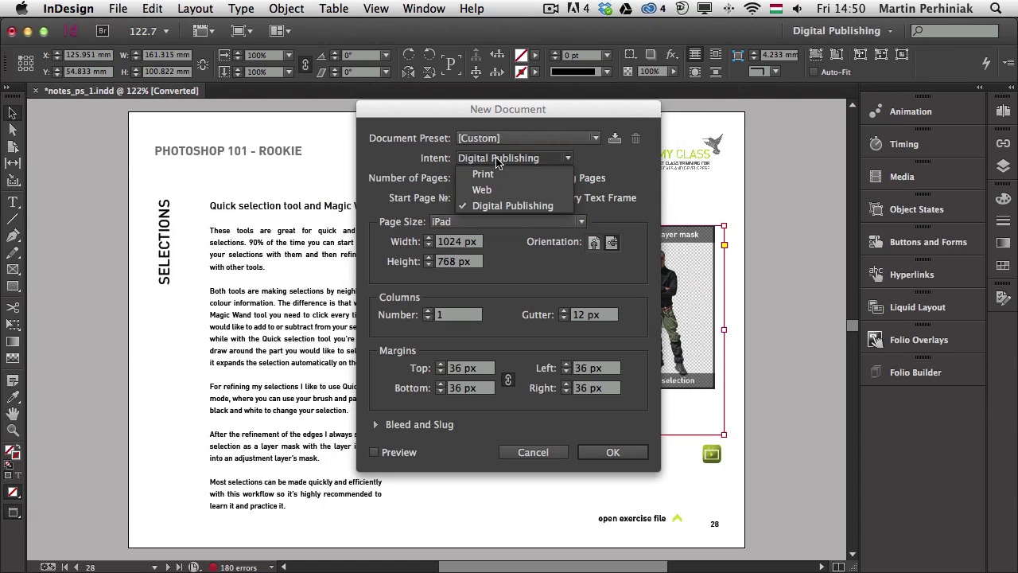
click(490, 187)
click(495, 222)
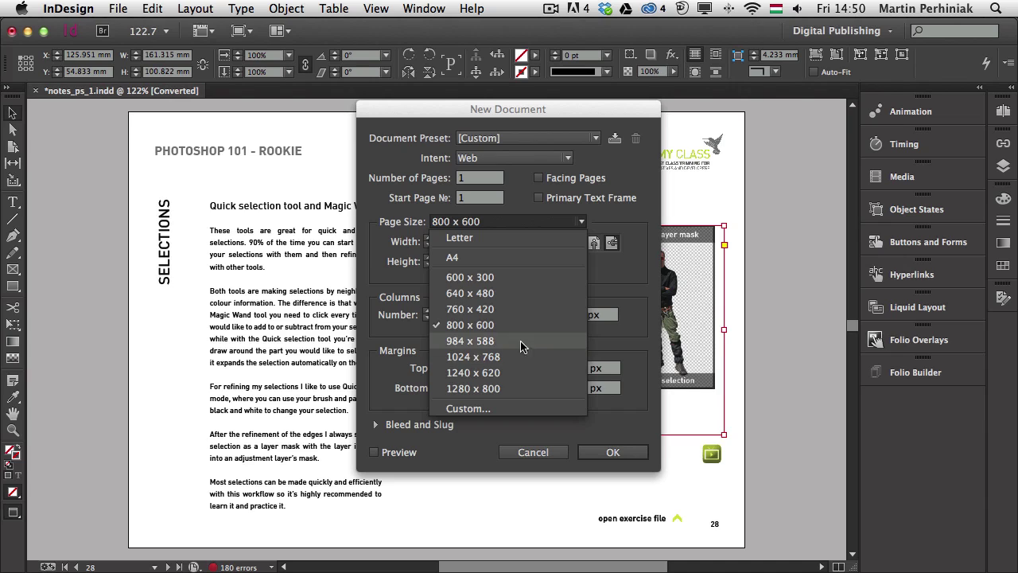
click(369, 256)
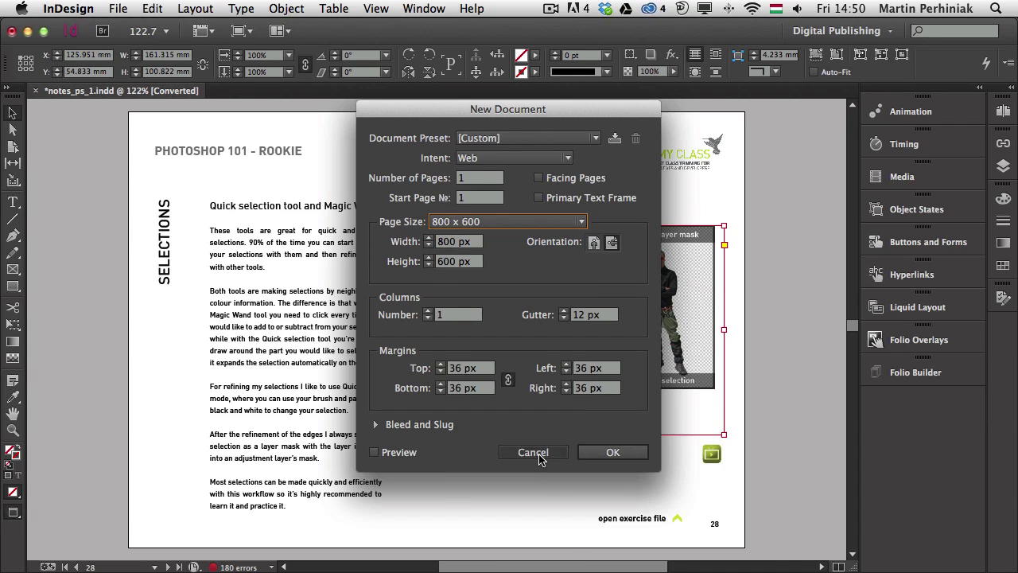
click(536, 453)
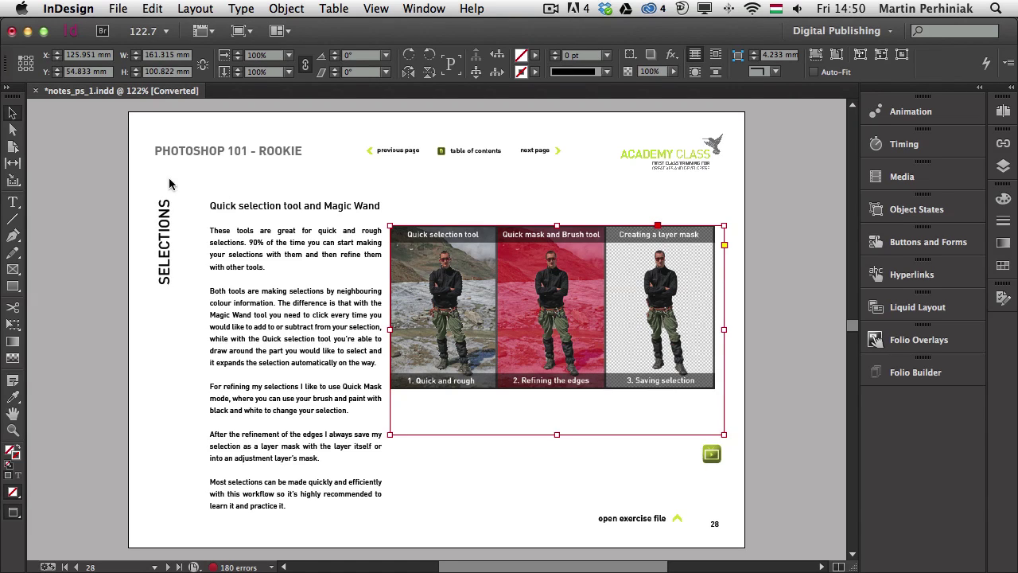
Jump to page 2, the table of contents, from the Pages panel
click(1002, 111)
drag(979, 286, 981, 189)
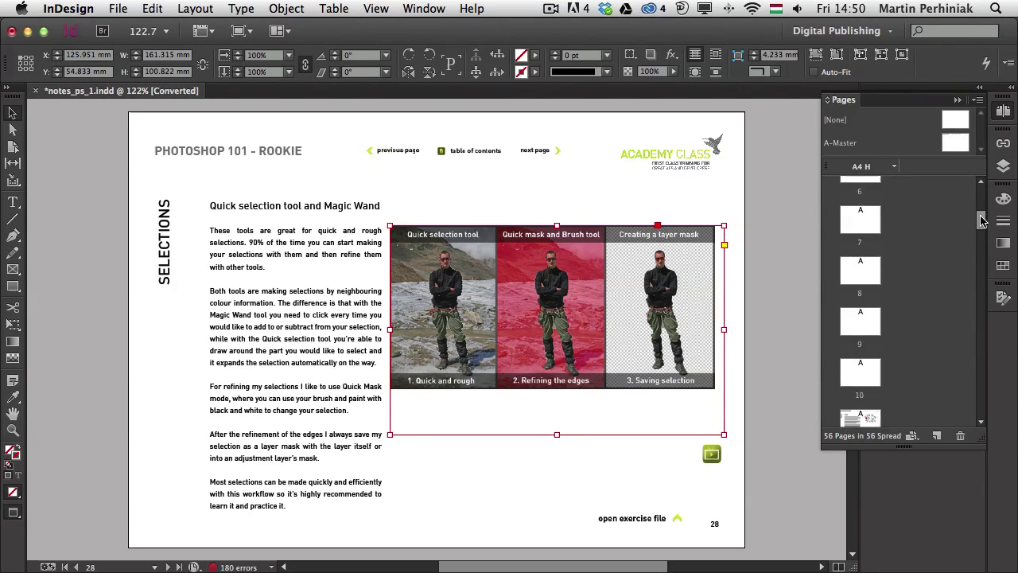
double_click(858, 248)
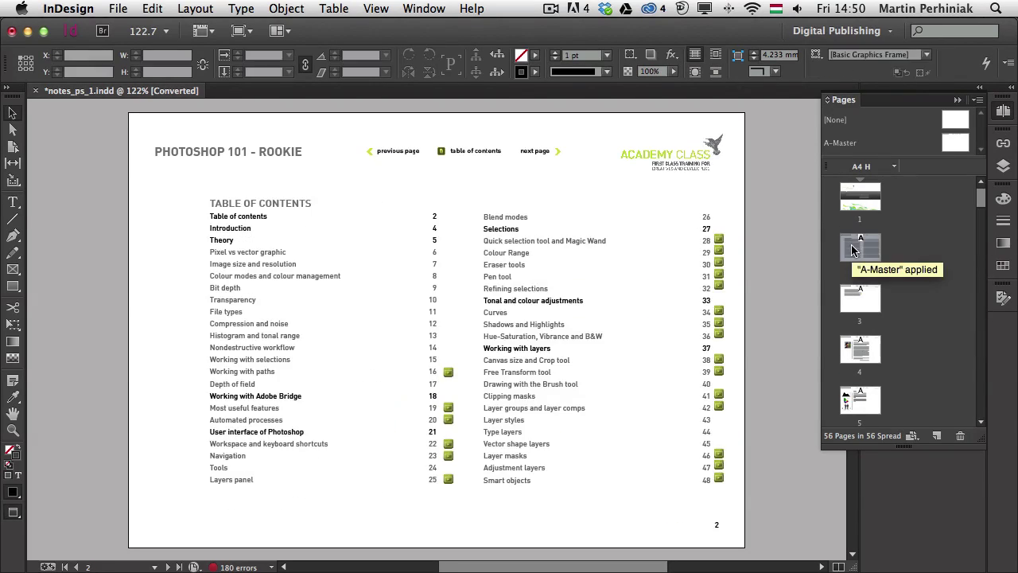
click(1005, 111)
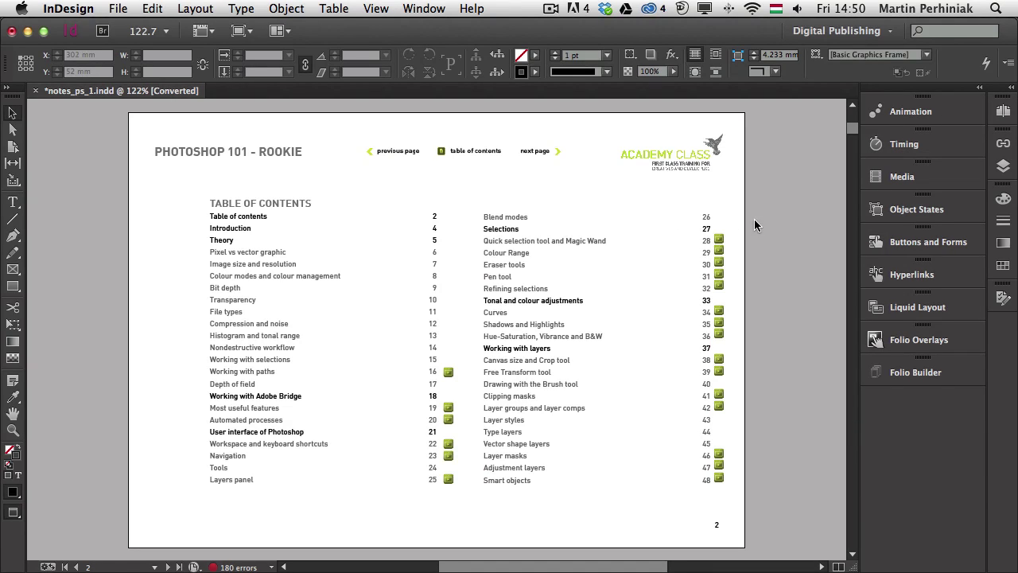
Edit the right table-of-contents frame, highlighting the Colour Range and Eraser tools lines
click(550, 242)
double_click(550, 242)
mouse_move(478, 249)
mouse_down()
mouse_move(521, 265)
mouse_move(457, 249)
mouse_up()
click(533, 262)
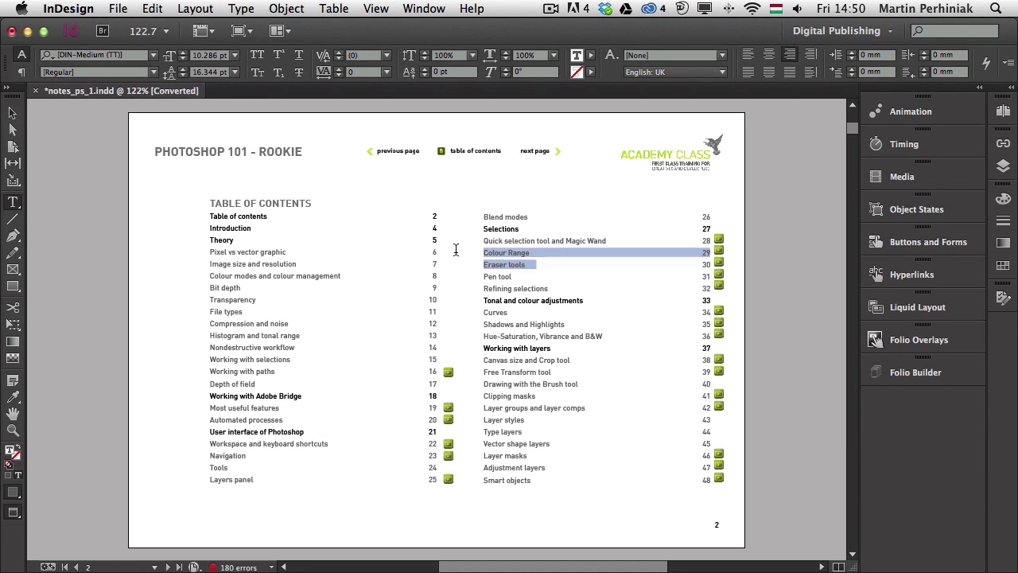
click(502, 256)
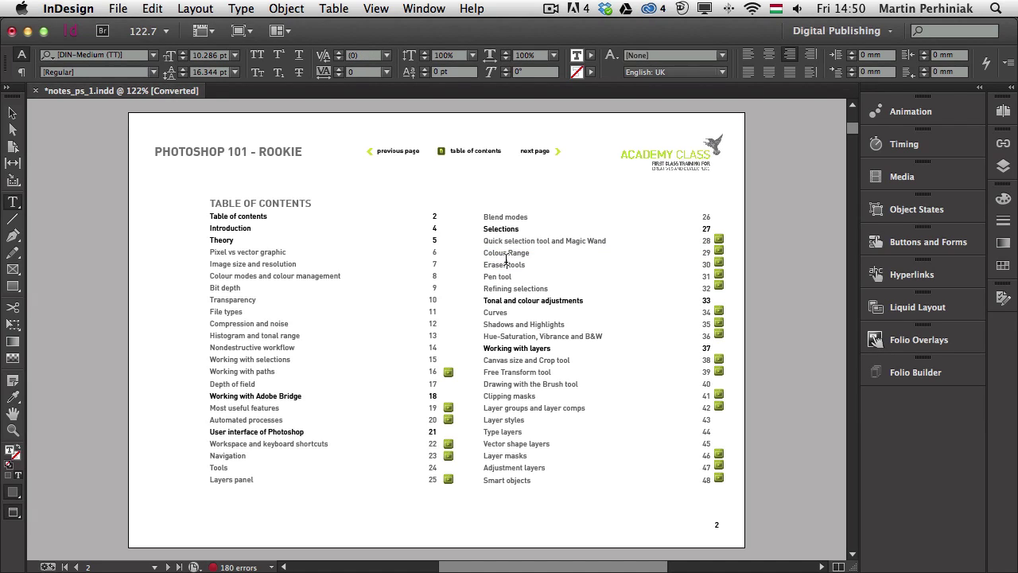
Select and deselect the Eraser tools entry, then leave text editing
double_click(502, 261)
double_click(525, 264)
mouse_move(528, 262)
mouse_down()
mouse_move(475, 260)
mouse_move(470, 268)
mouse_up()
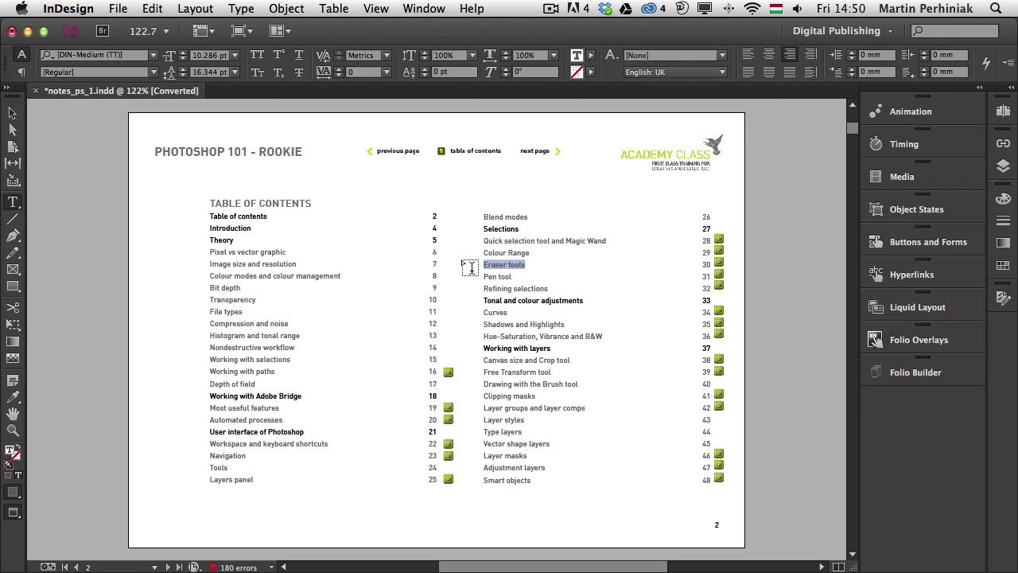
click(506, 263)
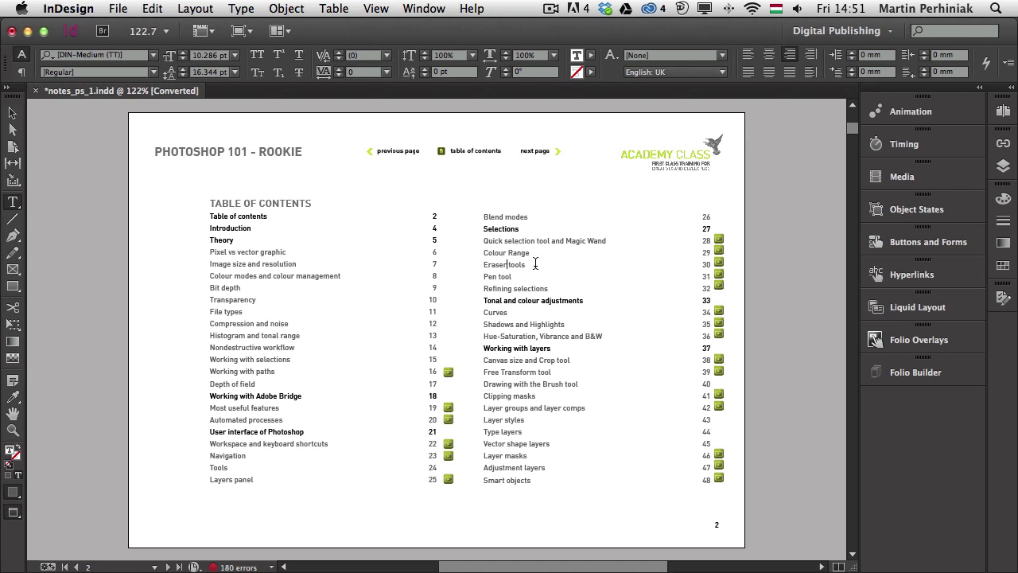
drag(526, 264, 480, 264)
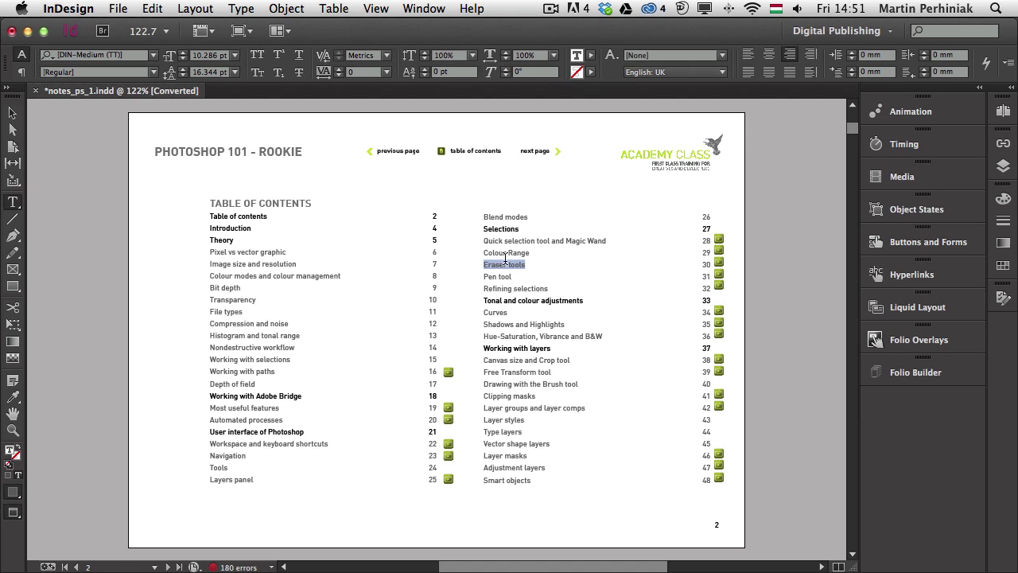
click(515, 264)
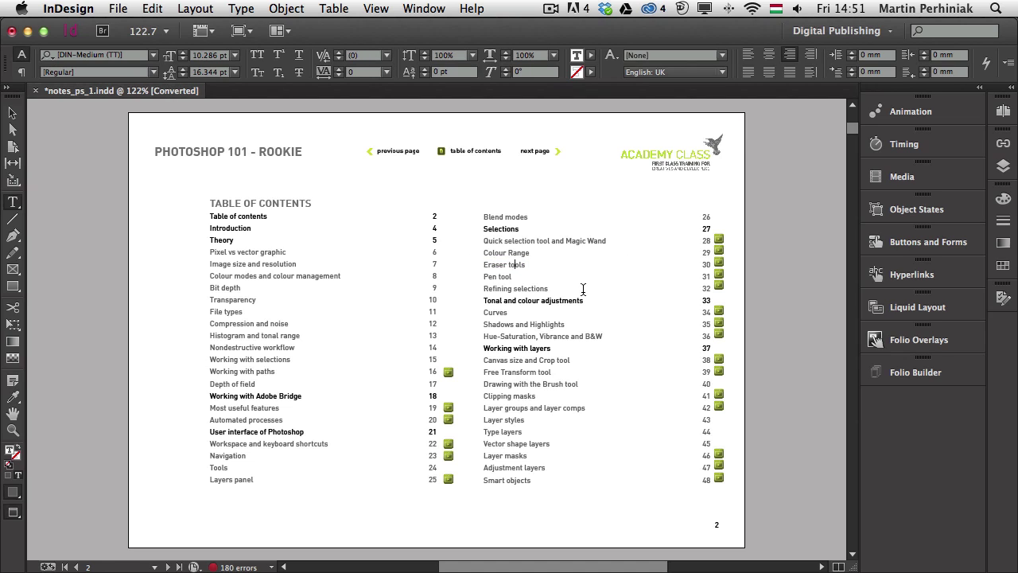
key(Escape)
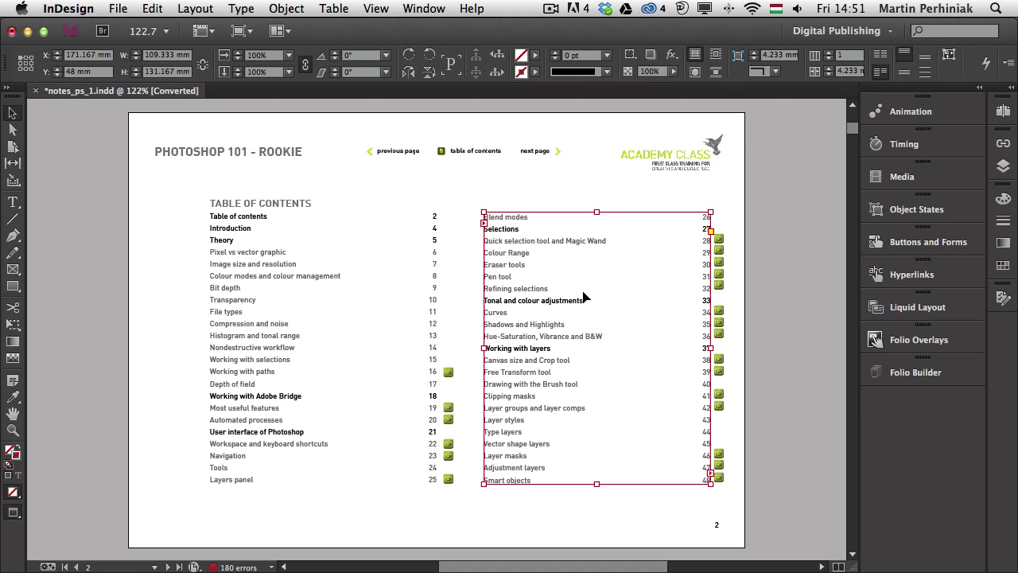
Deselect the text frame and zoom into the header navigation links
click(547, 158)
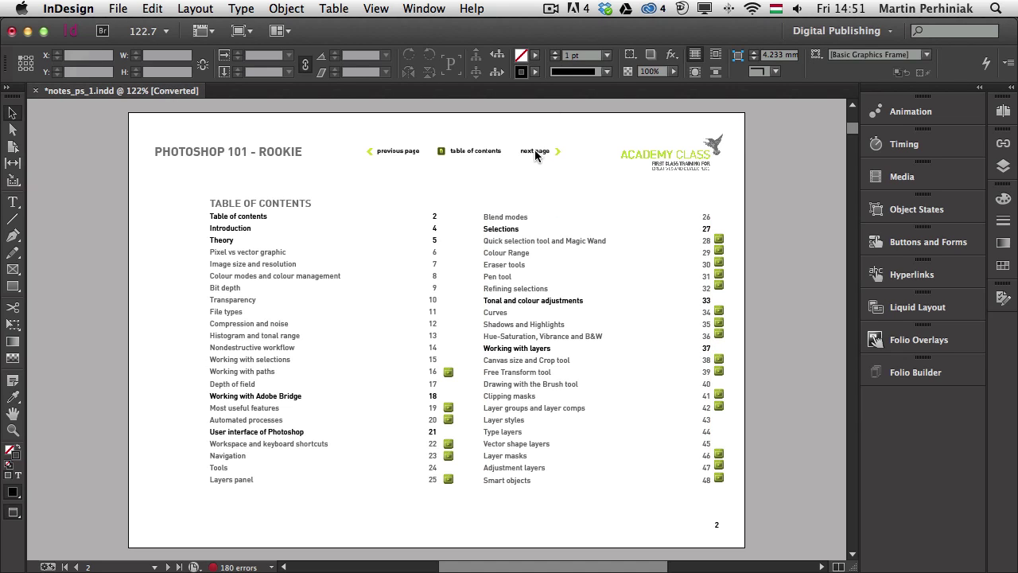
key(super+space)
drag(314, 117, 595, 203)
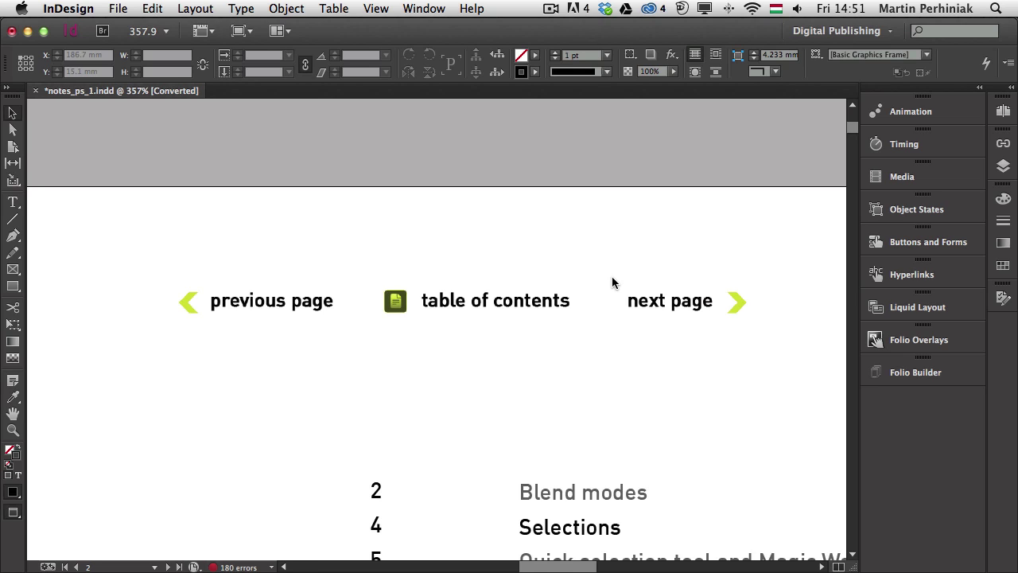
Open the A-Master page and select only the next page button group
click(1003, 110)
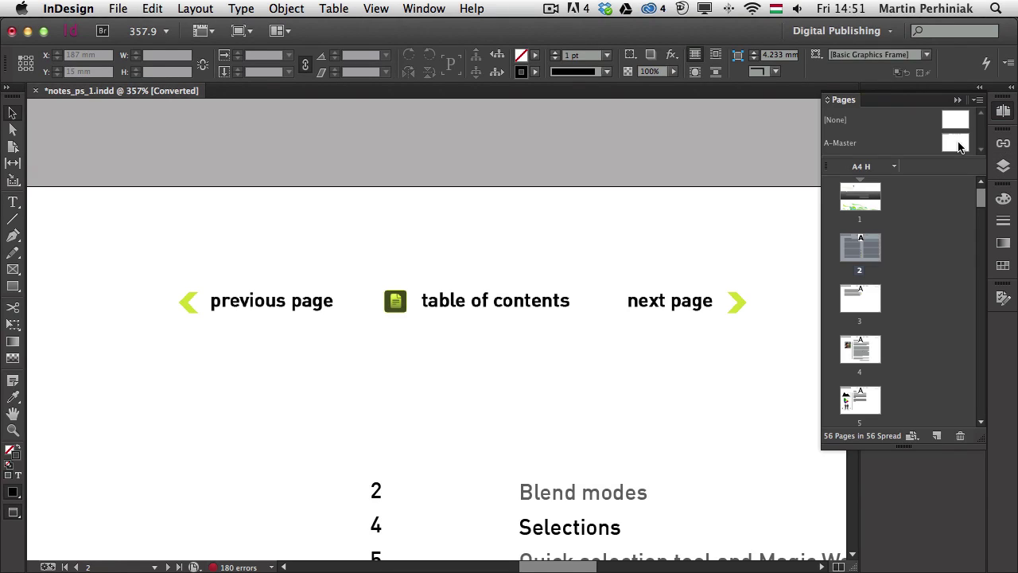
double_click(958, 145)
click(442, 313)
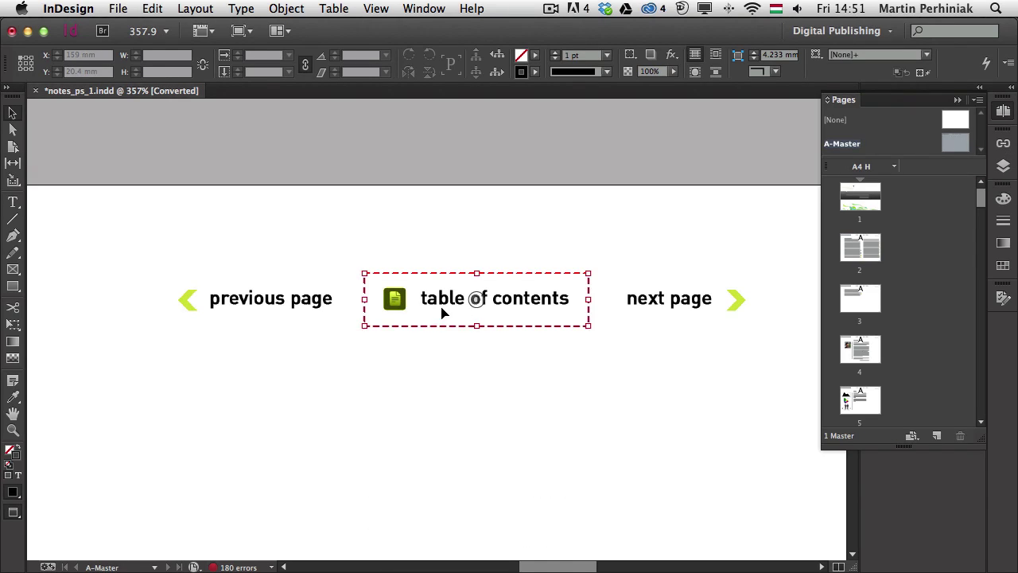
shift+click(239, 310)
shift+click(432, 318)
shift+click(651, 311)
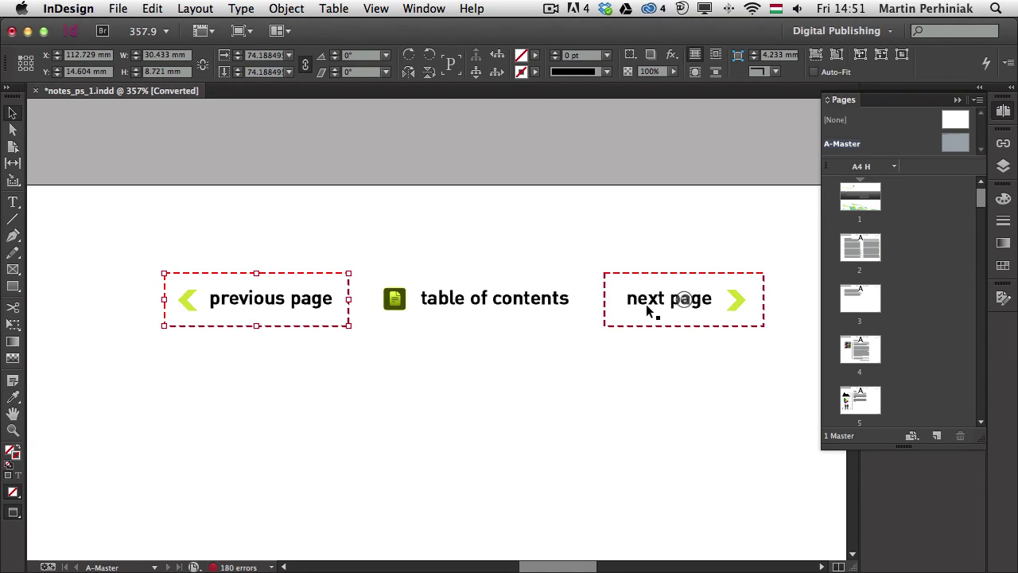
click(650, 311)
click(1003, 114)
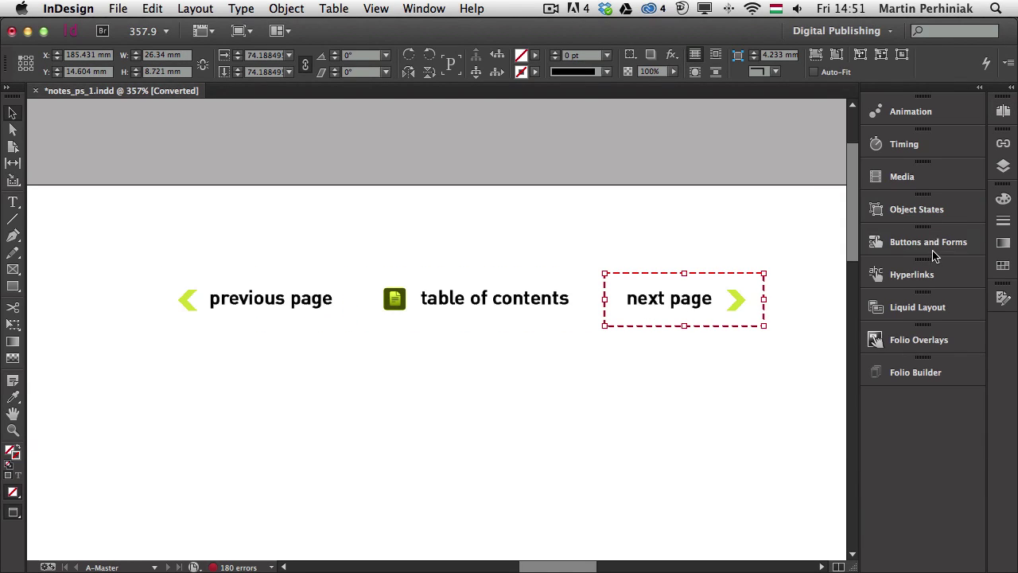
Give Button 3 the Go To Next Page action, then pan to the other navigation buttons
click(933, 250)
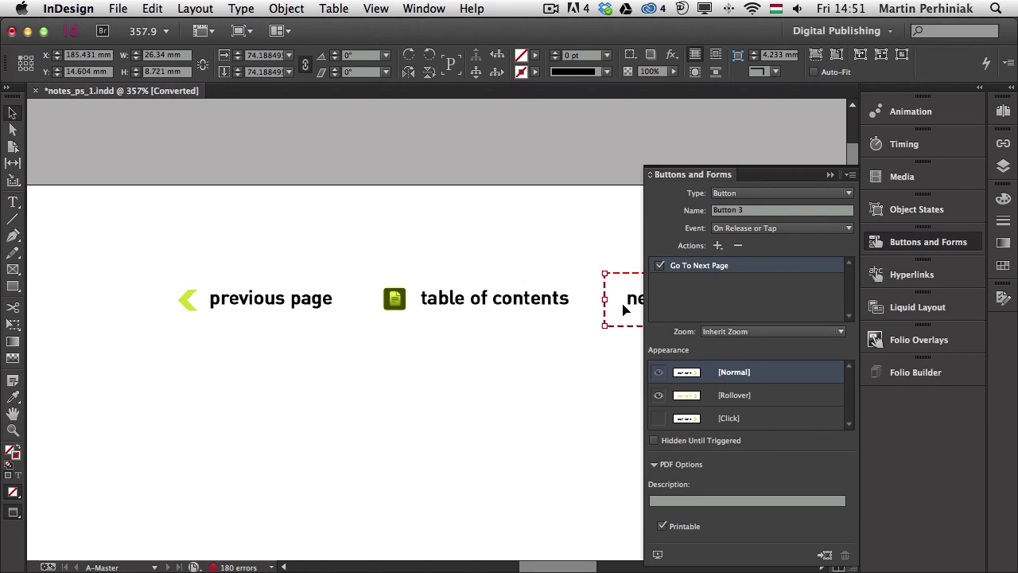
click(596, 367)
drag(609, 359, 332, 310)
click(400, 268)
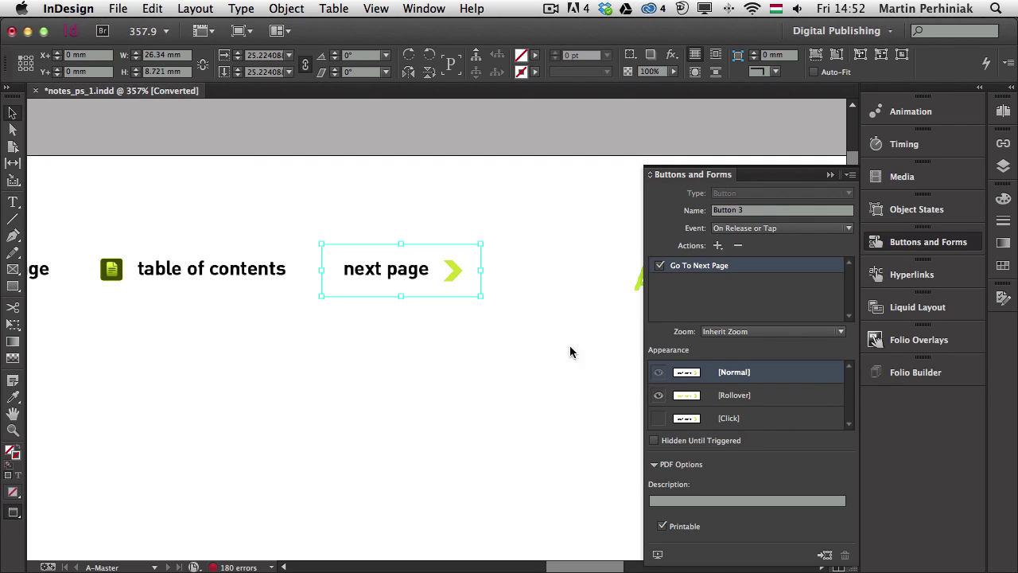
click(239, 319)
Point Button 5, the table of contents button, at the Table of contents destination
drag(231, 318, 514, 307)
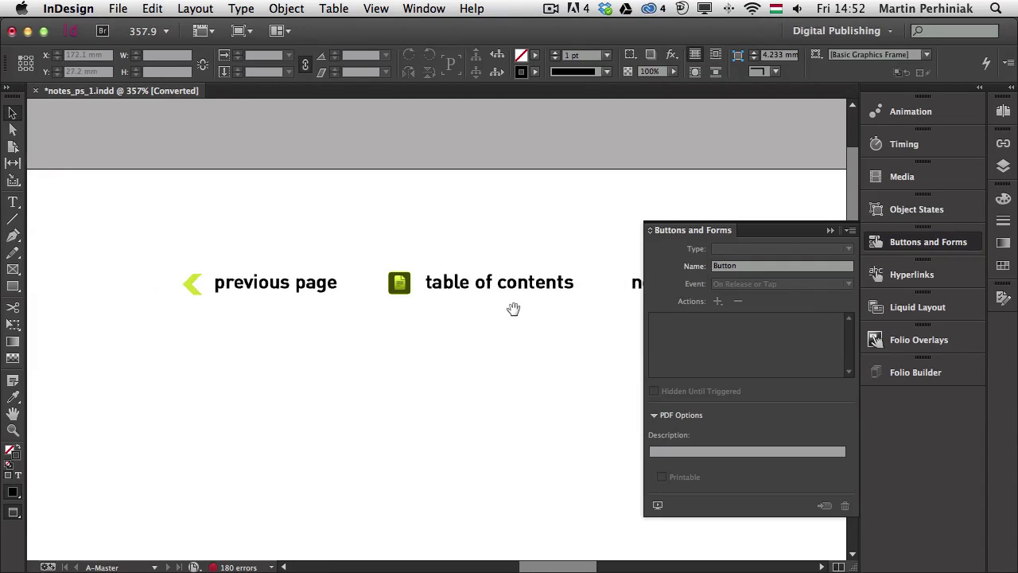
click(509, 288)
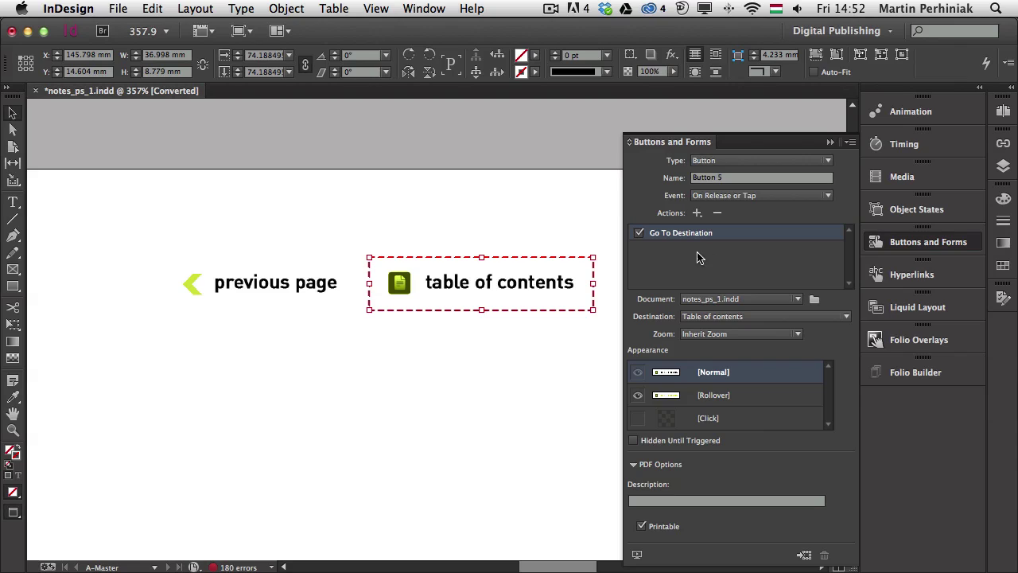
click(710, 317)
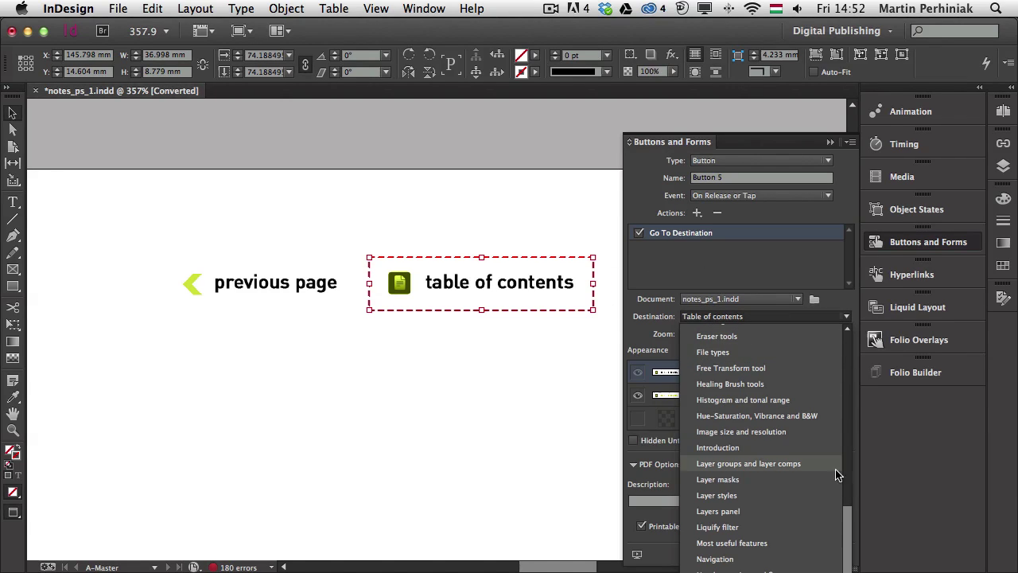
drag(850, 528, 820, 564)
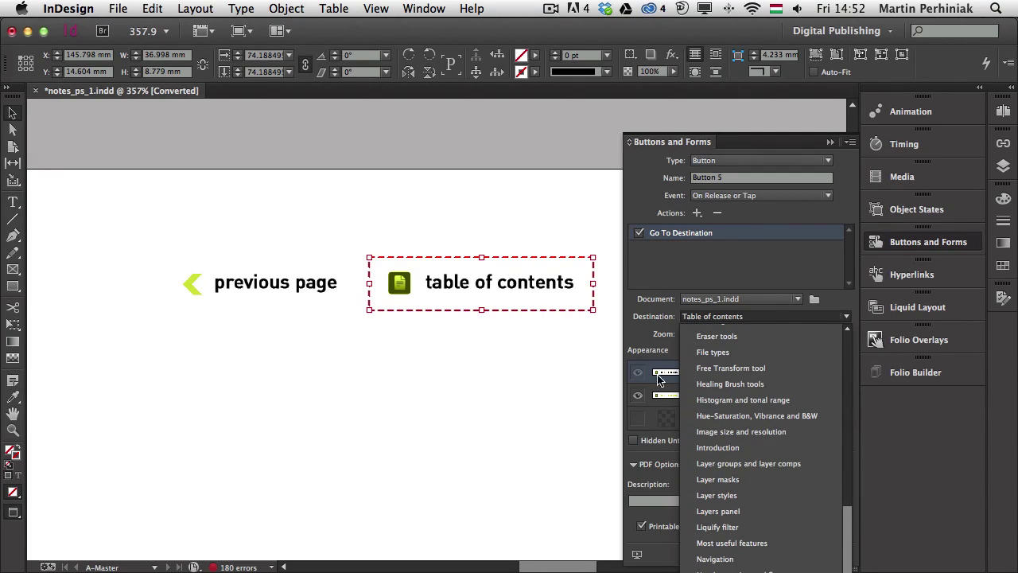
click(637, 300)
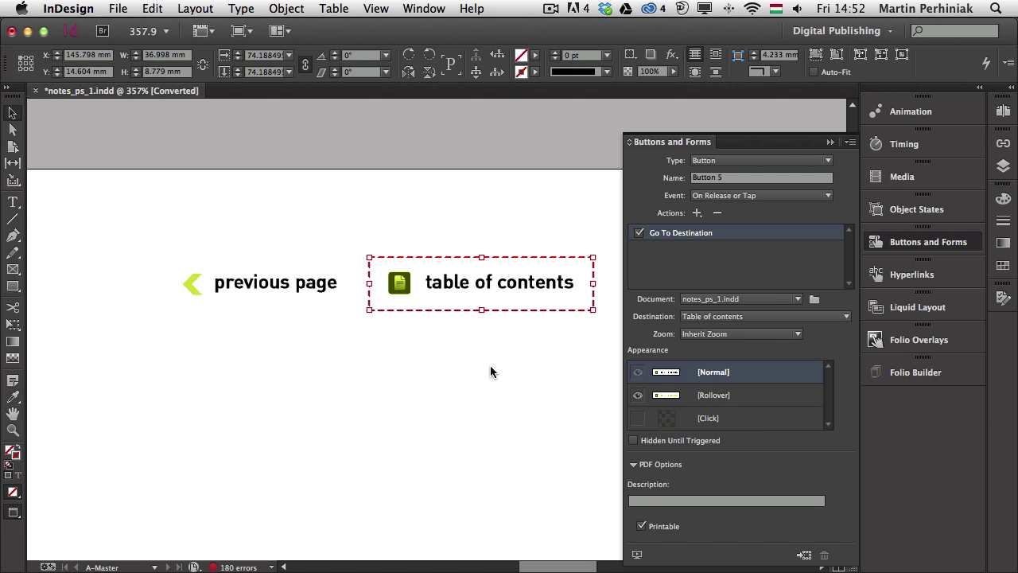
Review the Actions list and close it, keeping only Go To Destination on Button 5
click(697, 214)
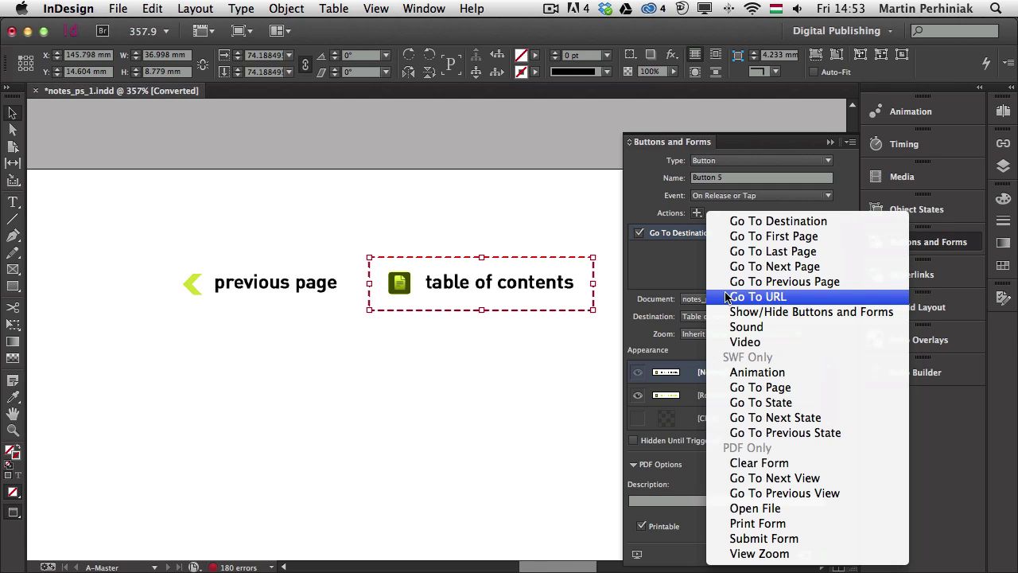
click(653, 271)
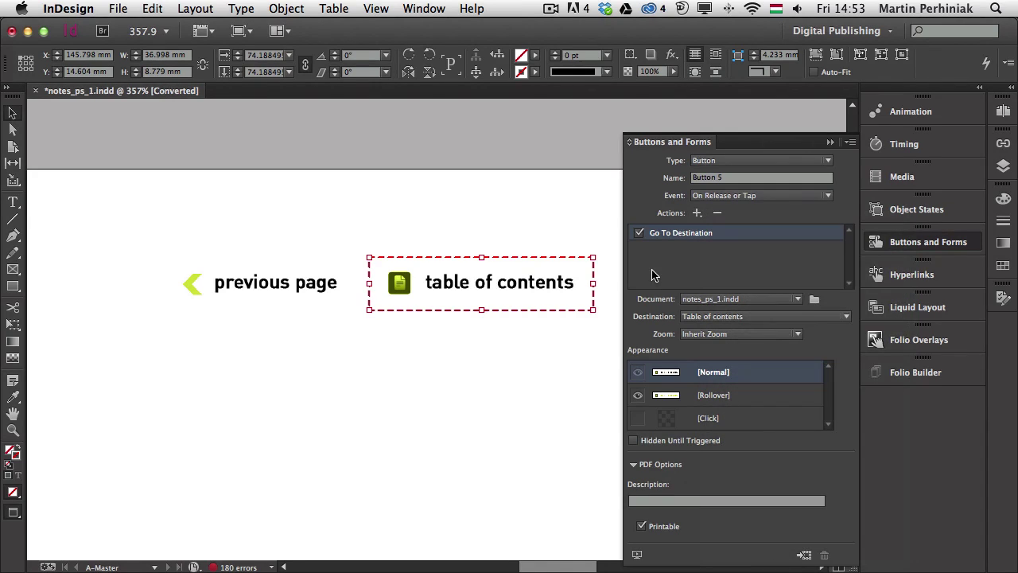
Collapse the button settings, deselect, and zoom out to 125% to show the header
click(904, 248)
click(464, 320)
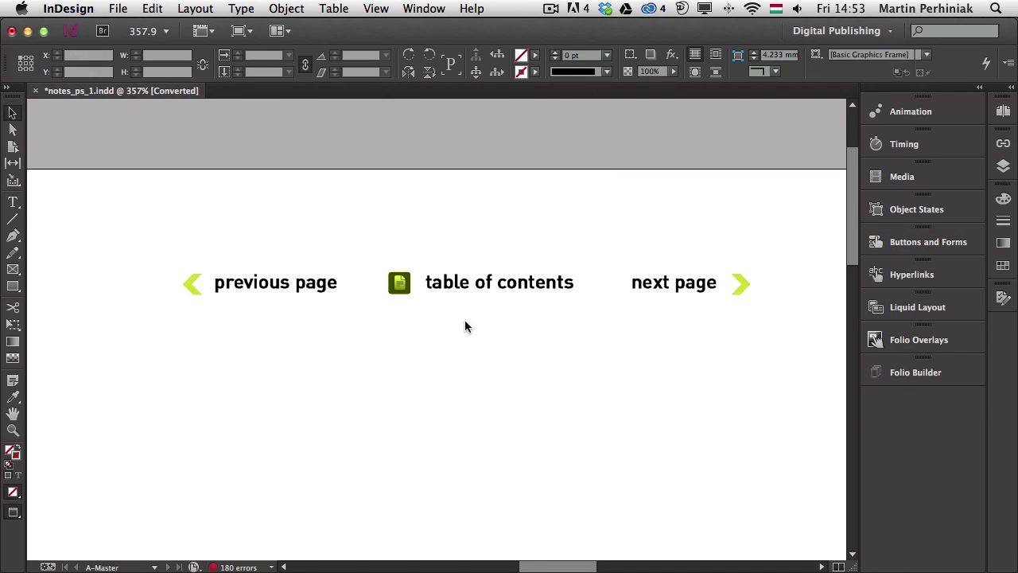
key(super+2)
key(super+minus)
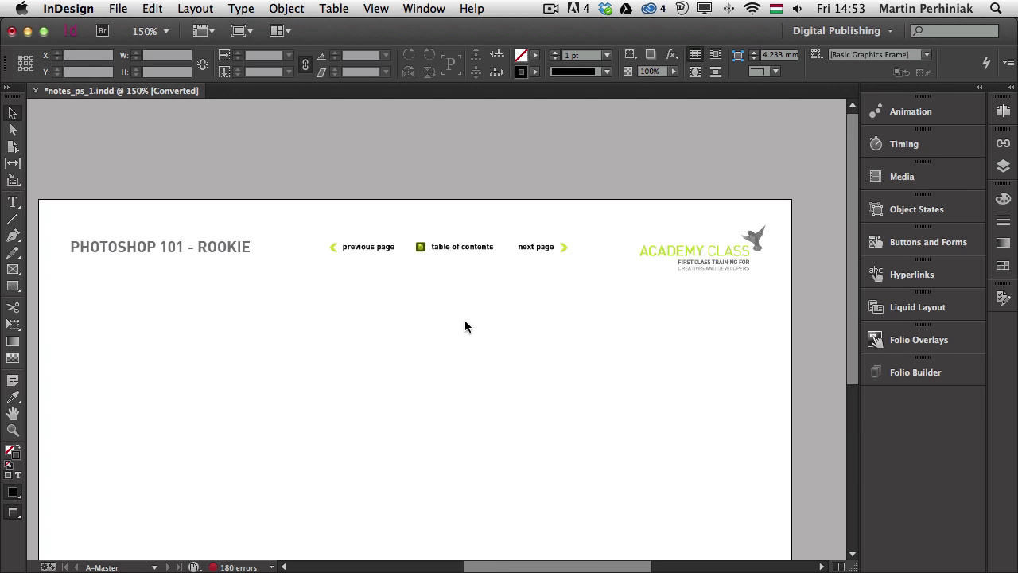
key(super+minus)
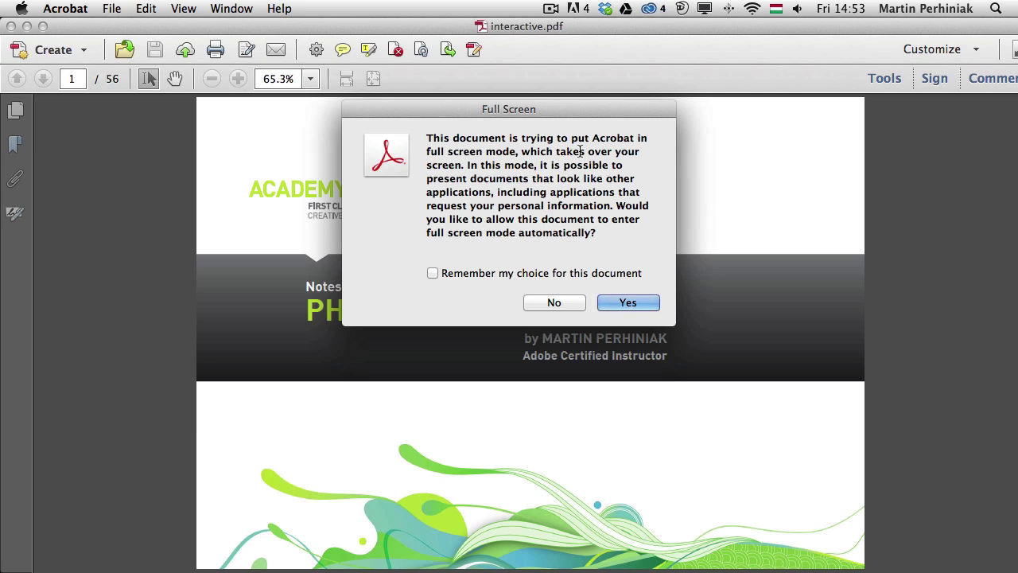
Allow interactive.pdf to open full screen and page forward and back through it
click(644, 304)
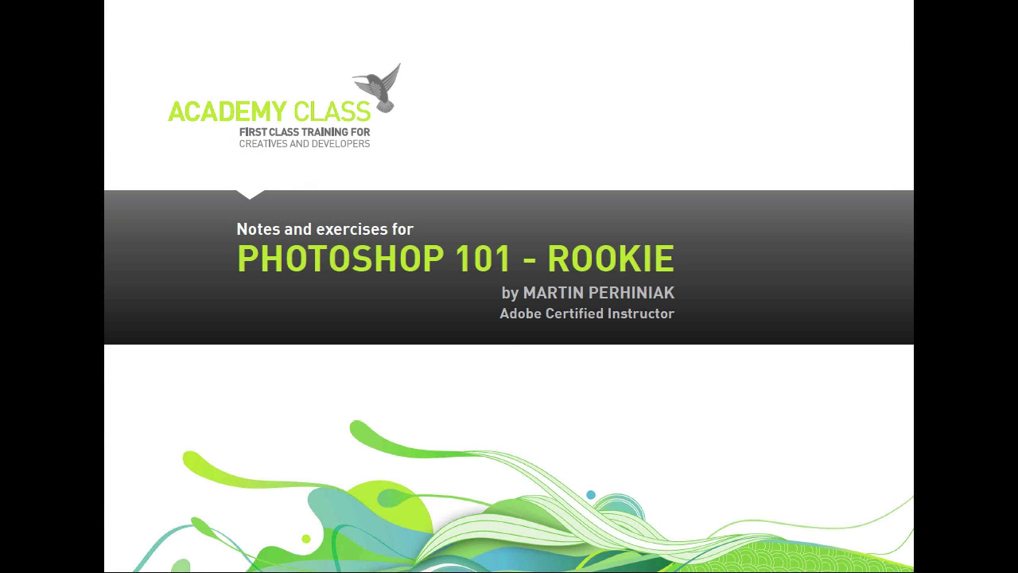
key(Right)
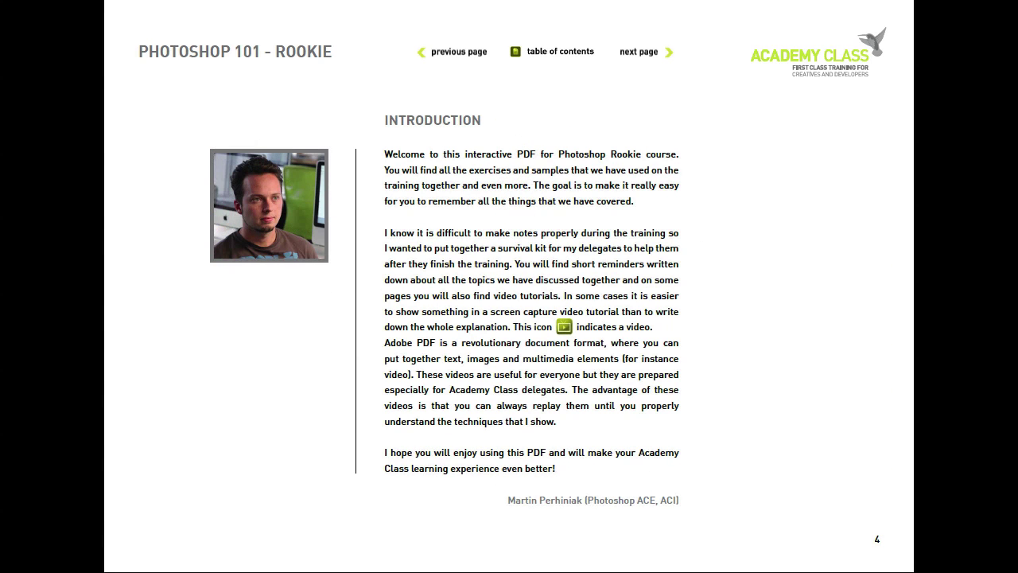
key(Left)
key(Left)
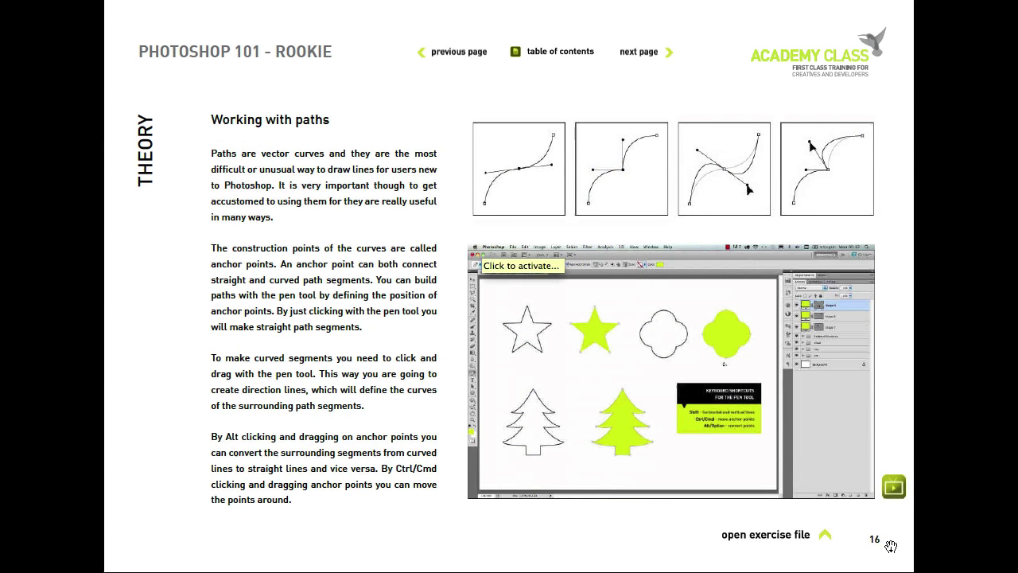
Follow the header's table of contents link back to the contents page
click(544, 53)
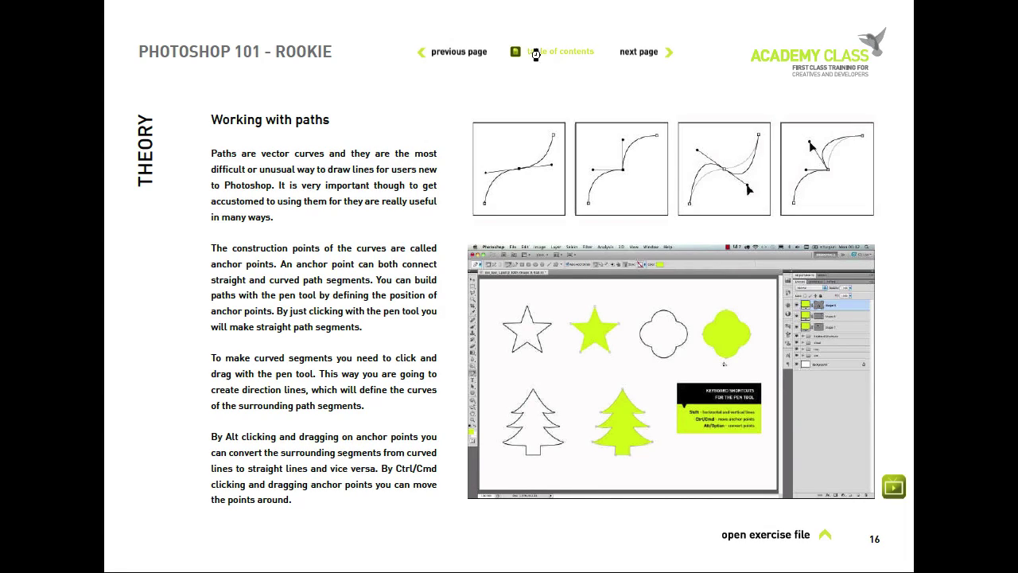
click(542, 56)
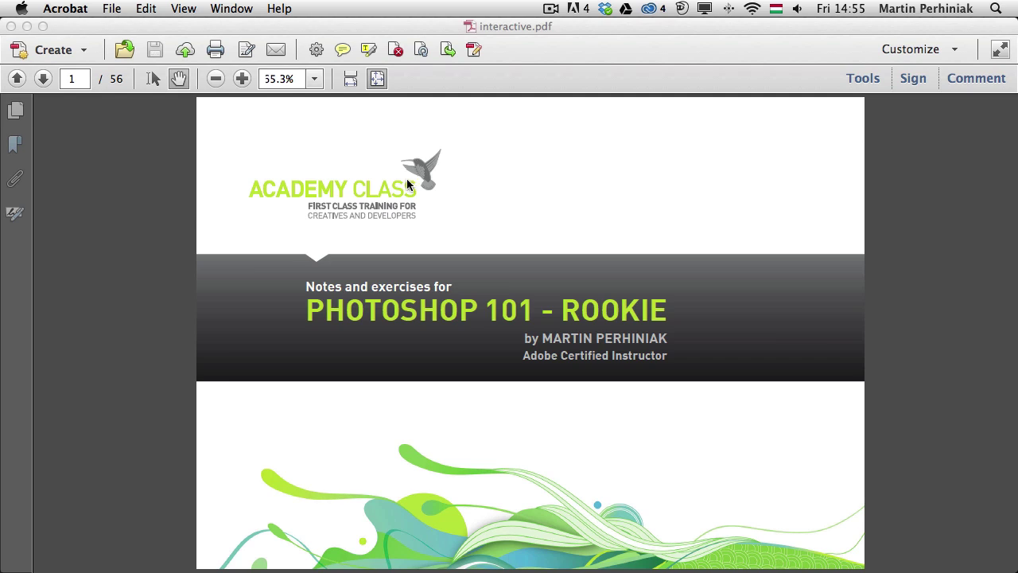
Start exporting notes_ps_1 with the Adobe PDF (Interactive) format
key(super+Tab)
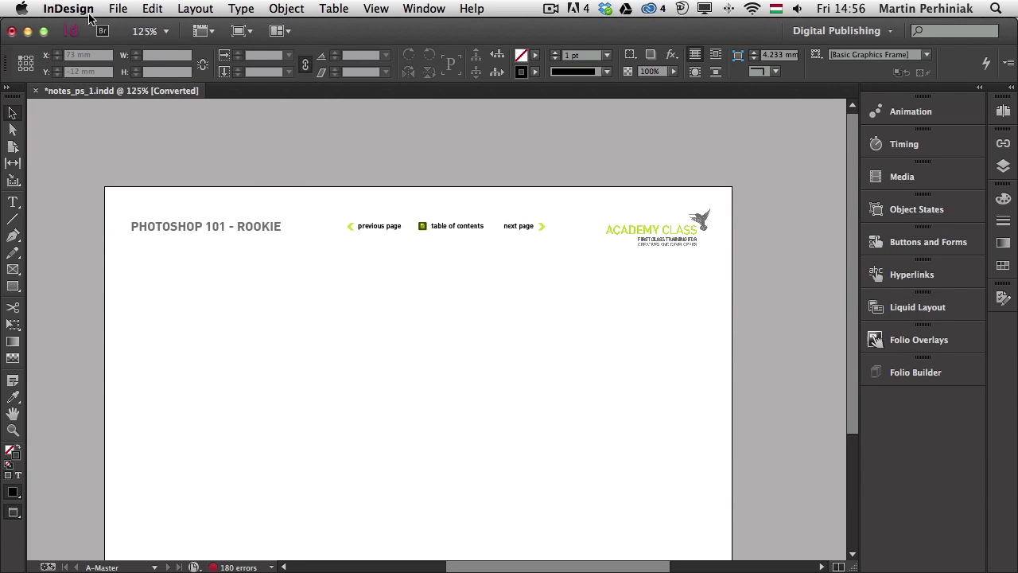
click(109, 9)
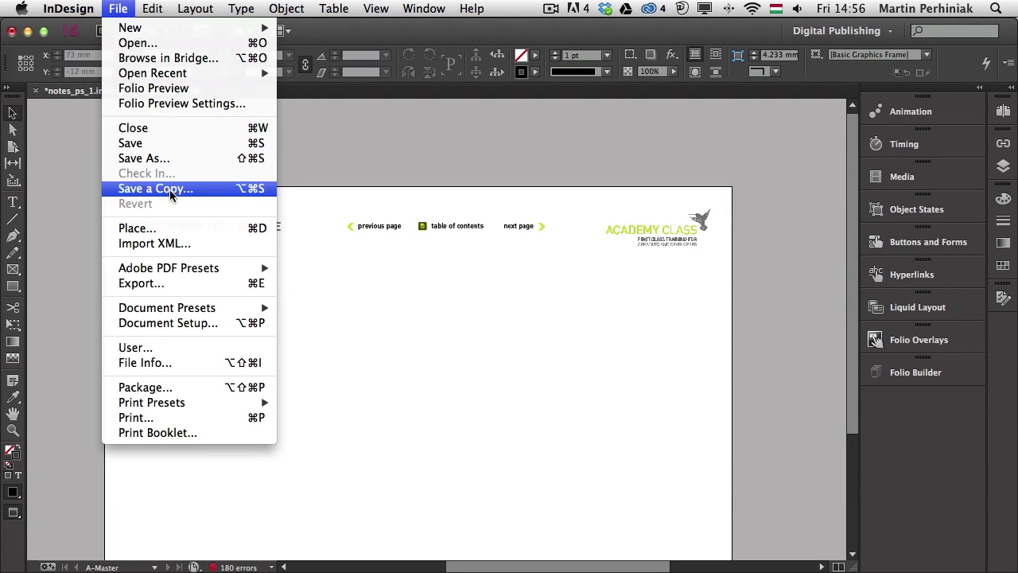
click(221, 286)
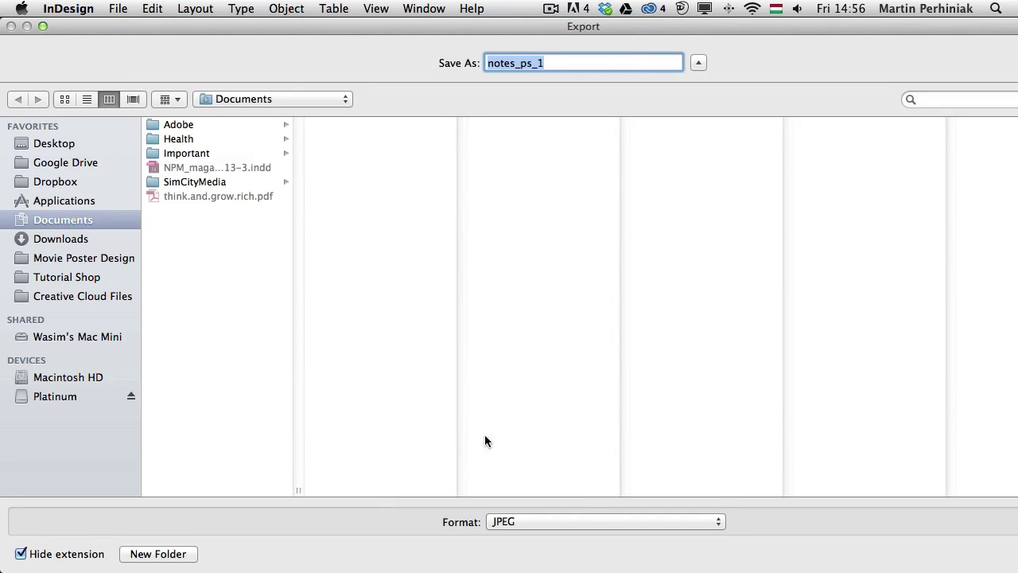
click(582, 522)
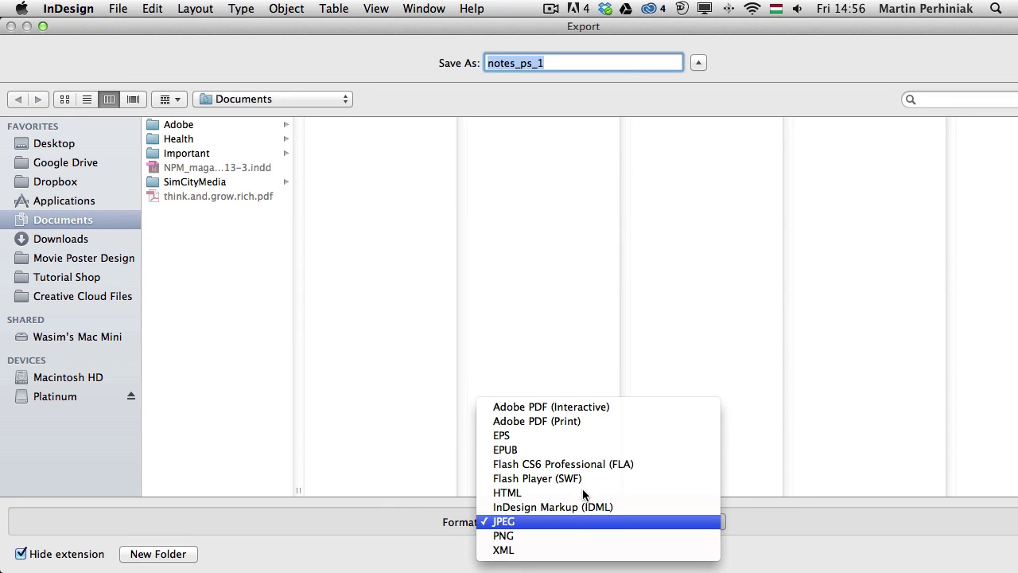
click(577, 408)
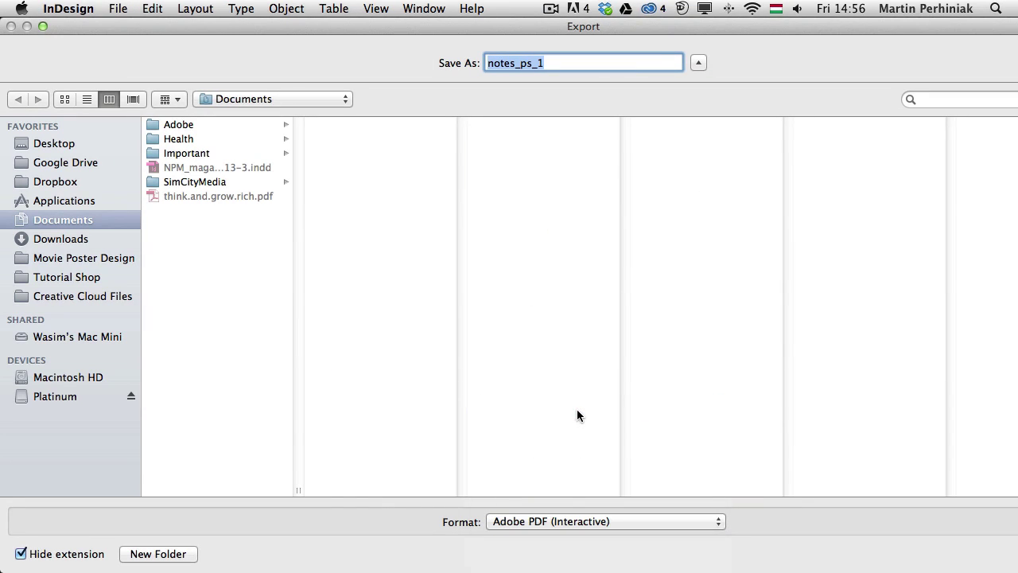
Save the interactive PDF export to the Desktop, bringing up its export options
drag(7, 561, 302, 342)
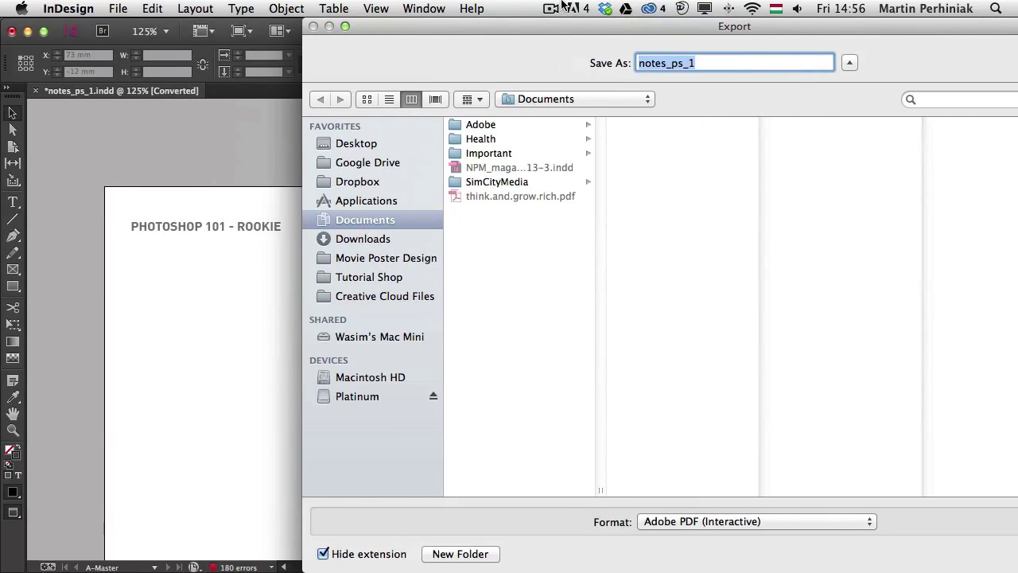
drag(681, 31, 523, 37)
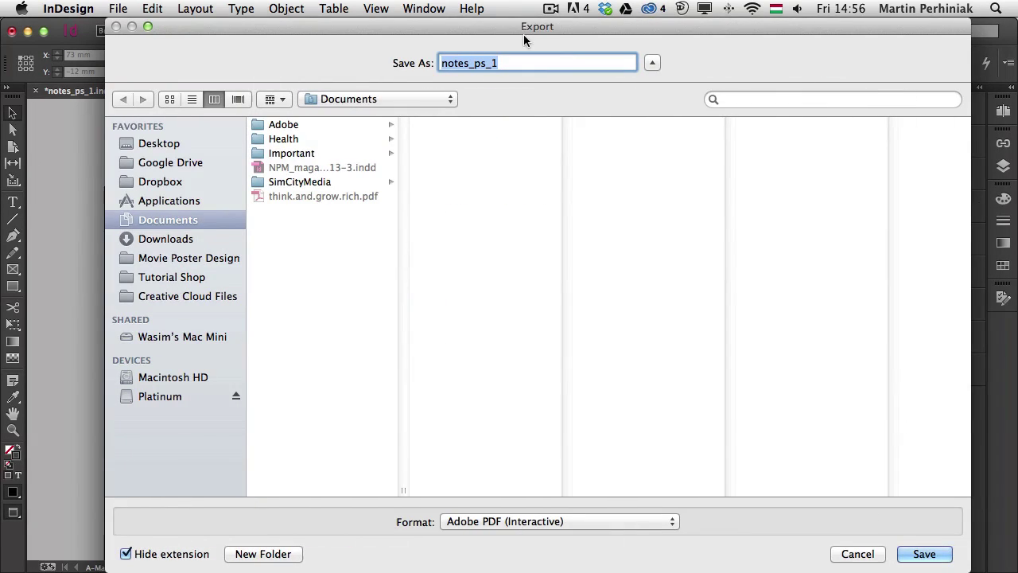
drag(968, 563, 791, 382)
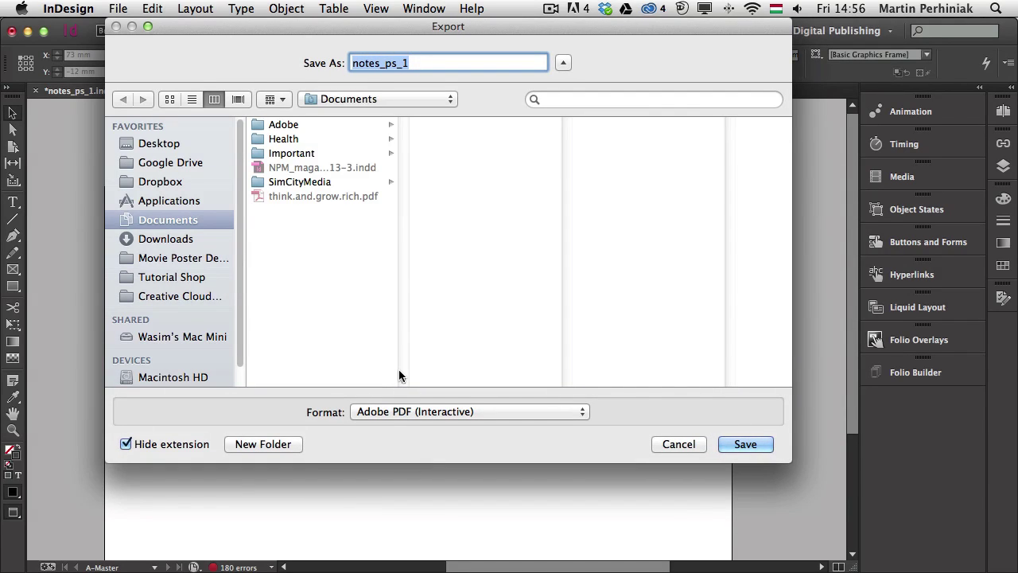
click(175, 145)
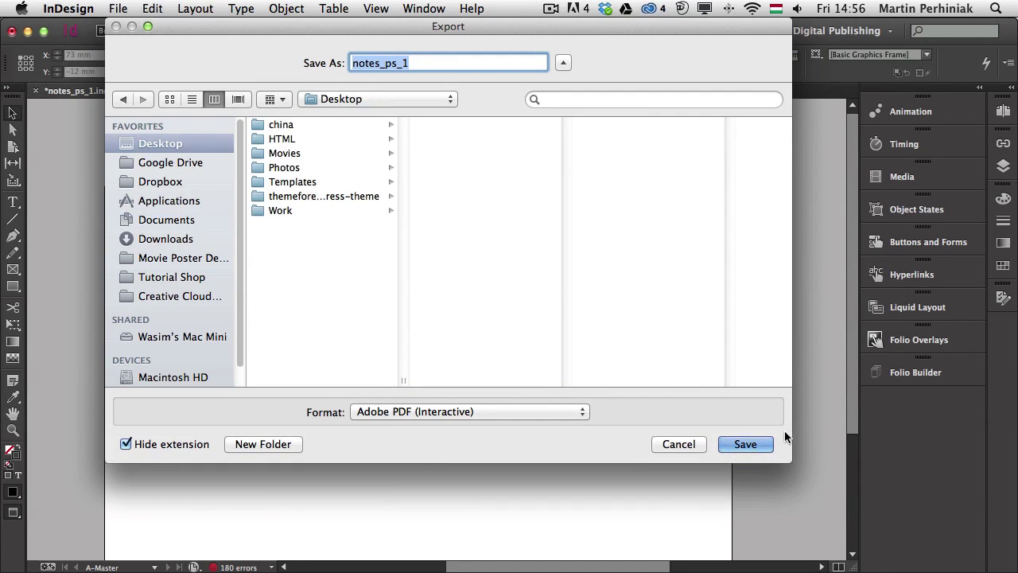
click(745, 444)
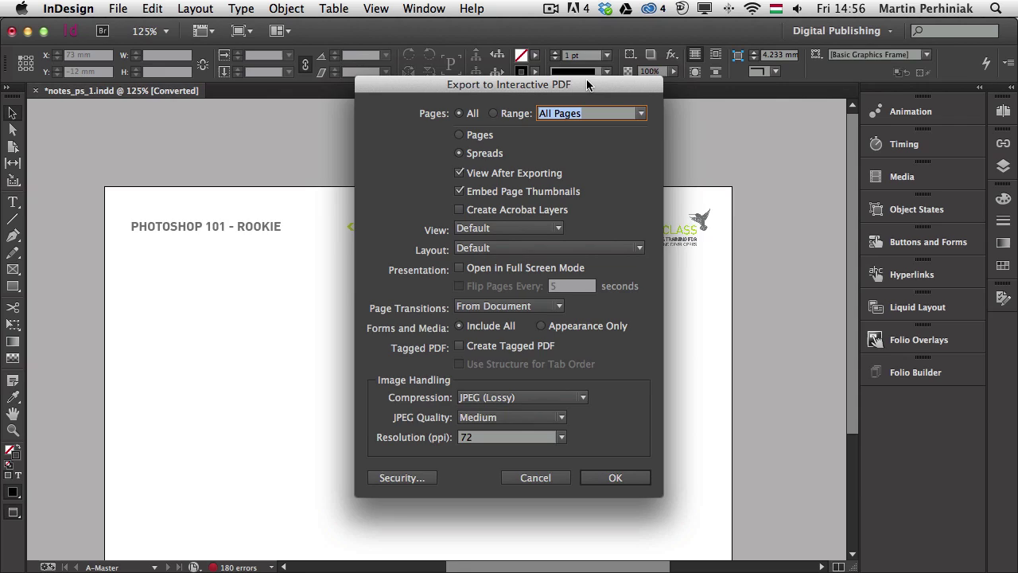
Review the interactive PDF options, keeping From Document page transitions and the Default opening view
drag(587, 84, 342, 44)
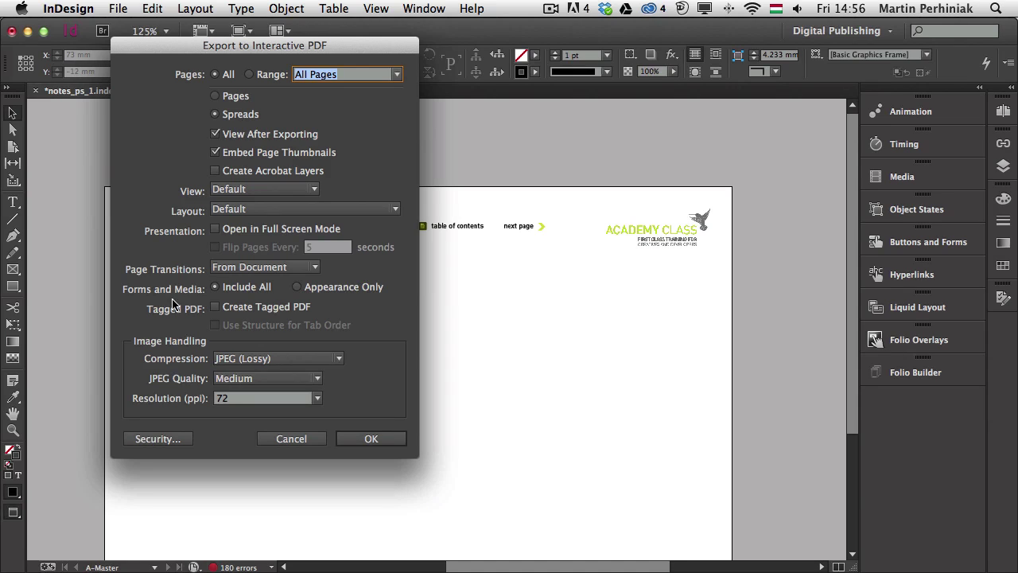
click(233, 269)
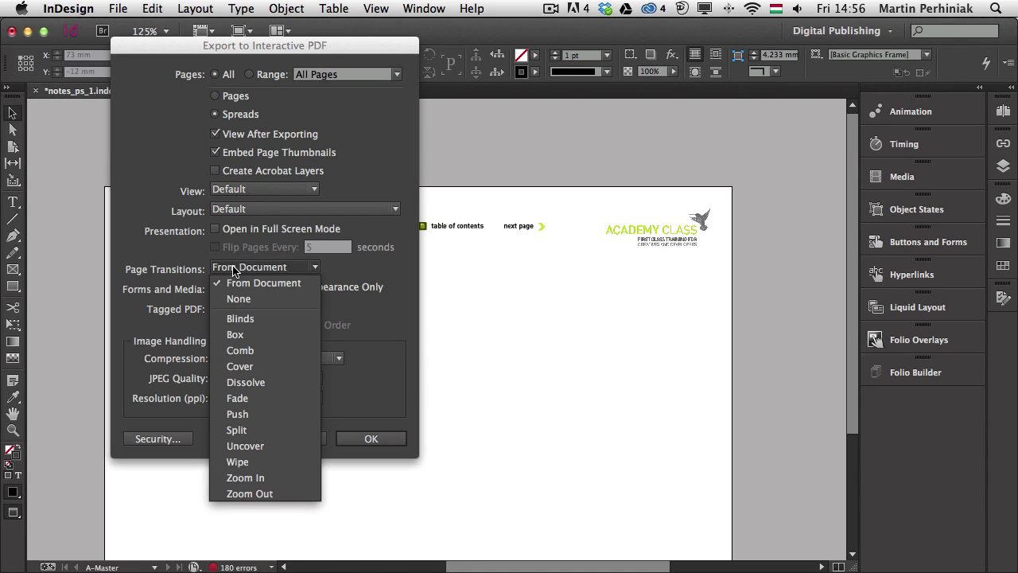
click(233, 269)
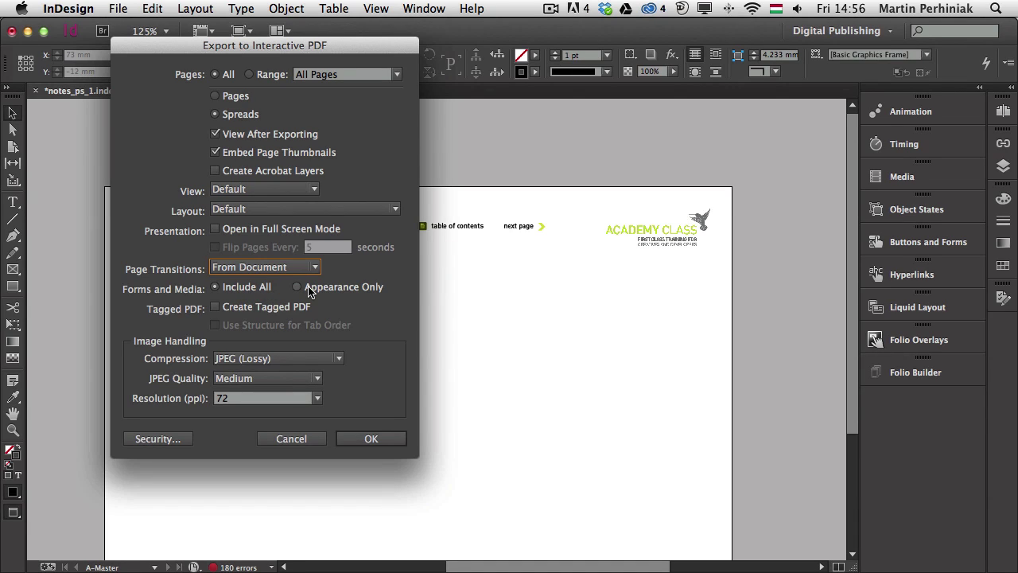
click(262, 210)
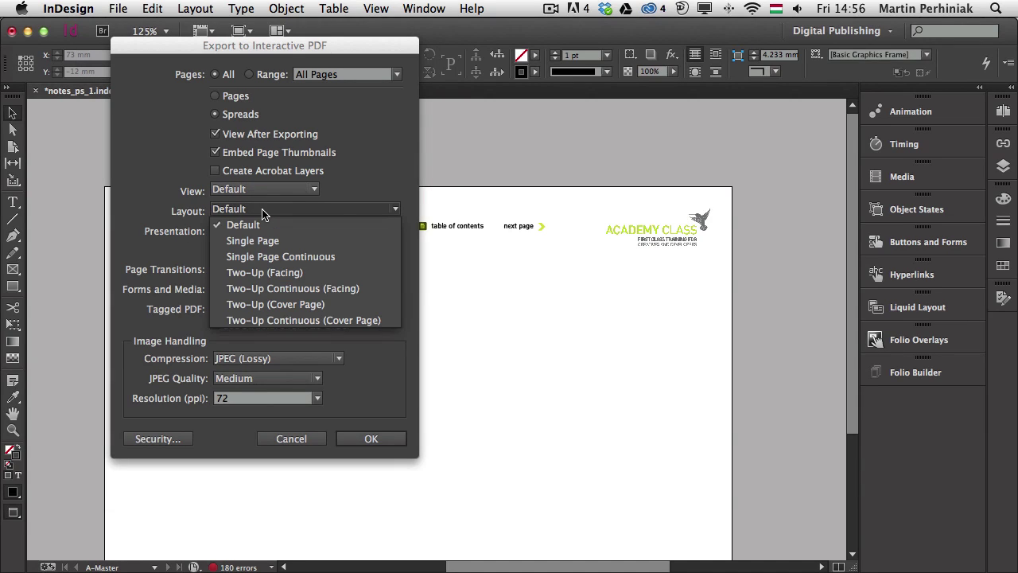
click(171, 216)
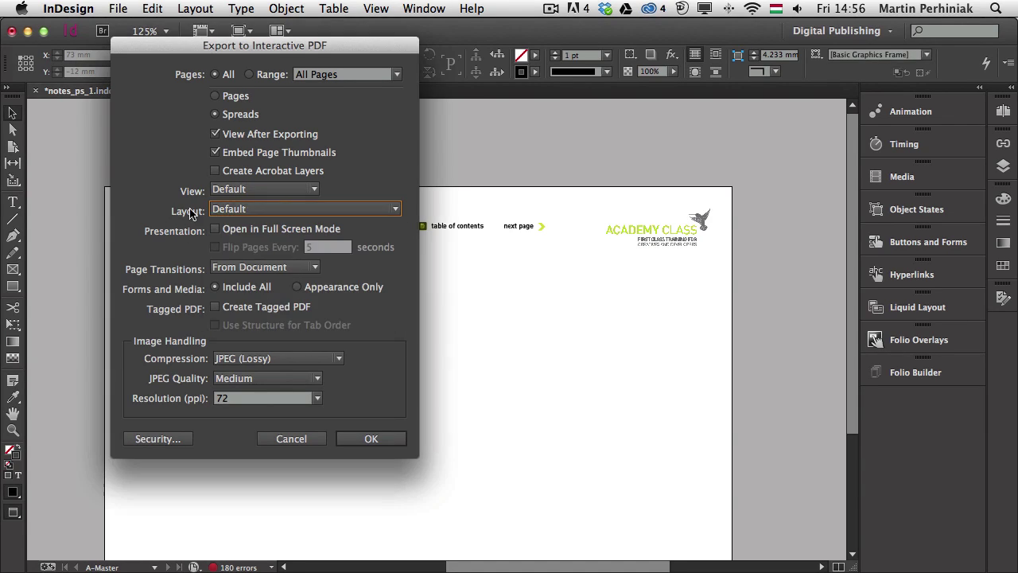
click(235, 191)
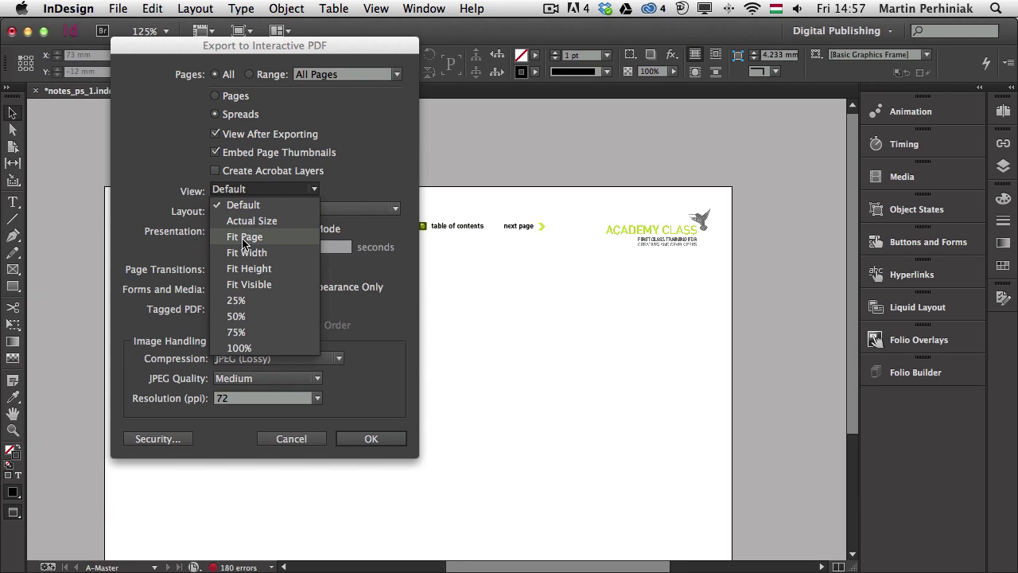
click(141, 217)
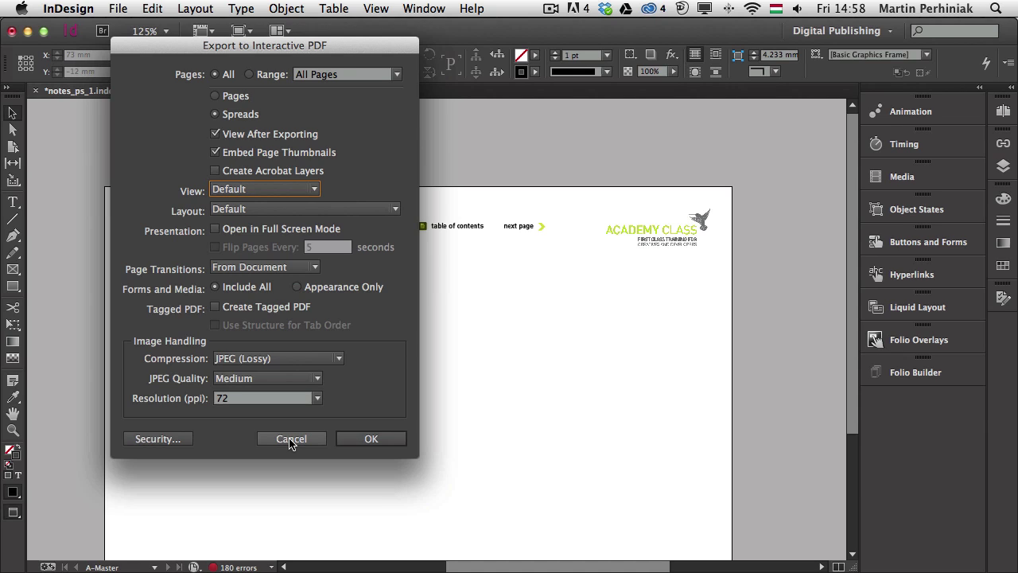
Cancel the interactive PDF export without creating a file and switch to Chrome
click(291, 439)
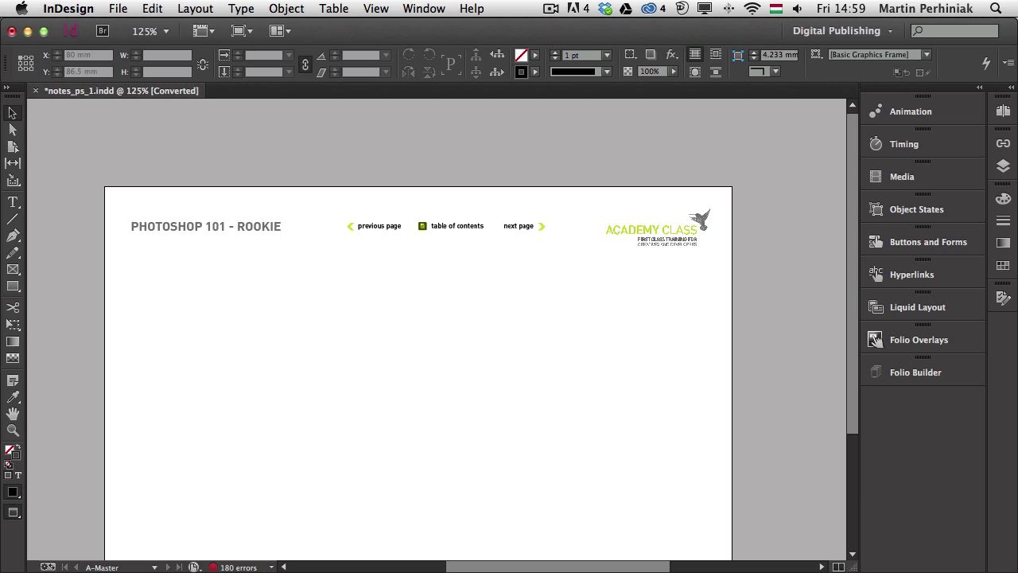
key(super+Tab)
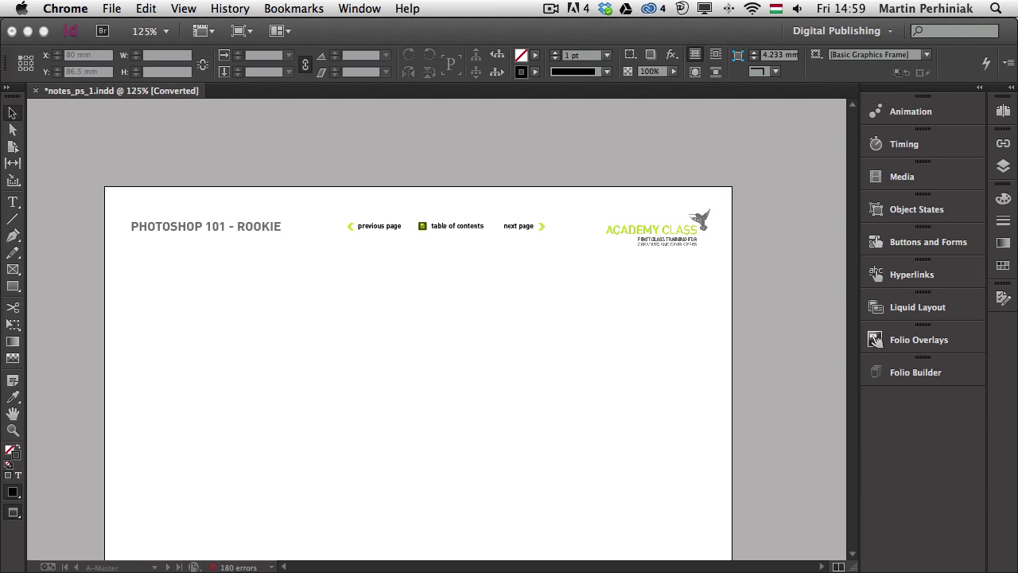
Bring Acrobat forward, maximise its window and zoom form.pdf's W-9 top section to 68%
key(super+Tab)
key(super+Tab)
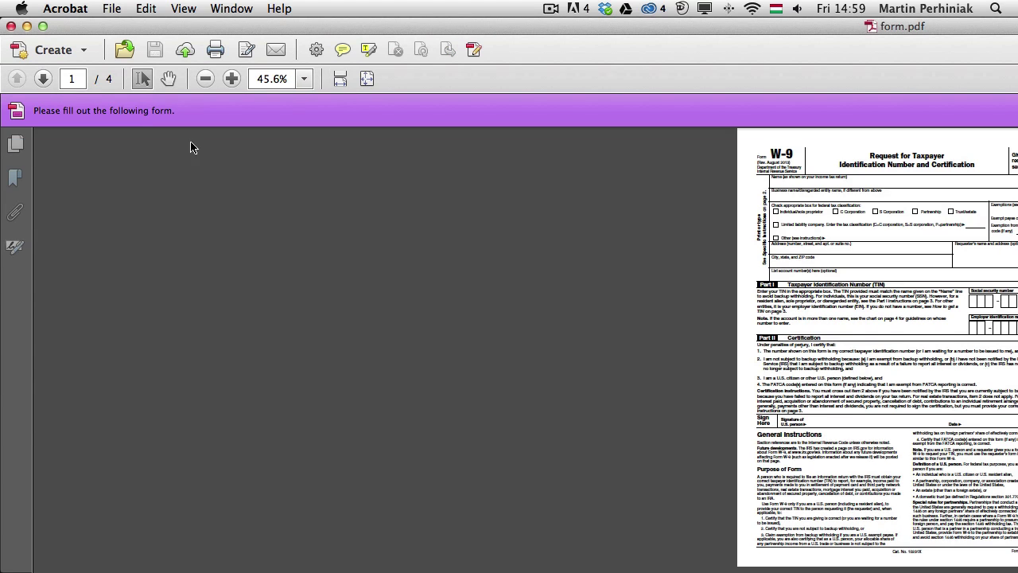
click(43, 26)
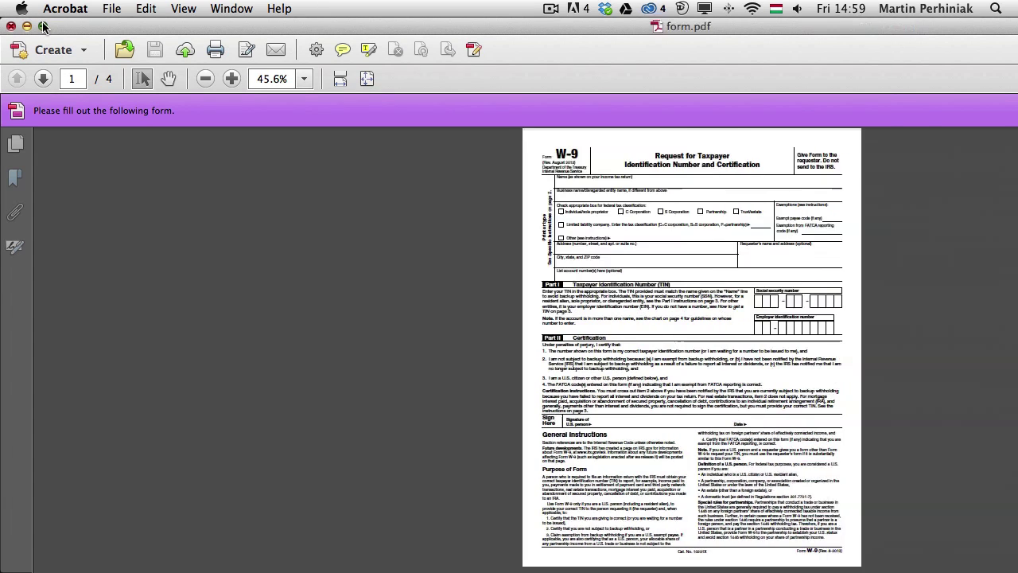
drag(344, 137, 825, 423)
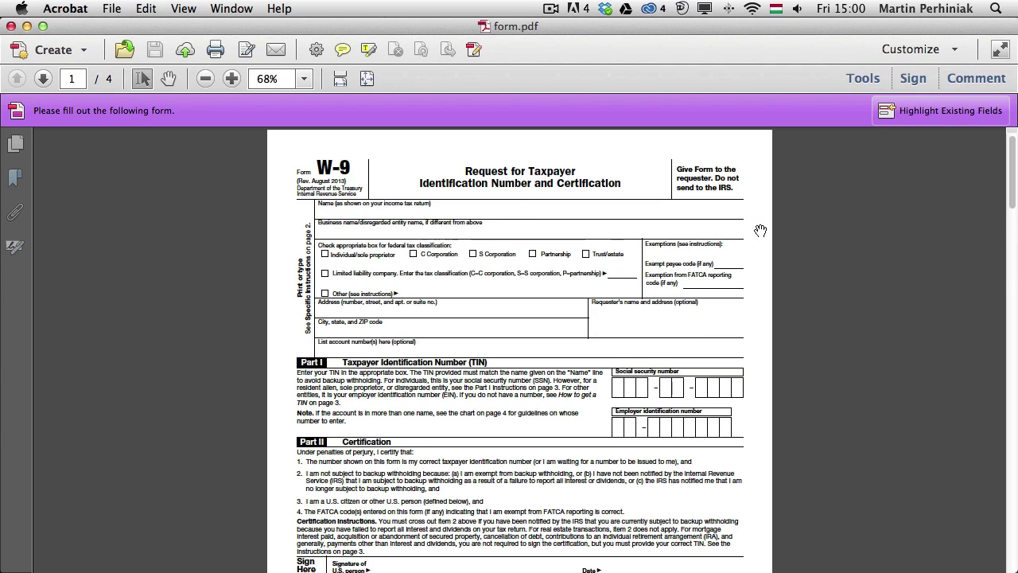
Highlight the W-9's fillable fields, tick Individual/sole proprietor, and type 'cxbcbd' in Other
click(923, 112)
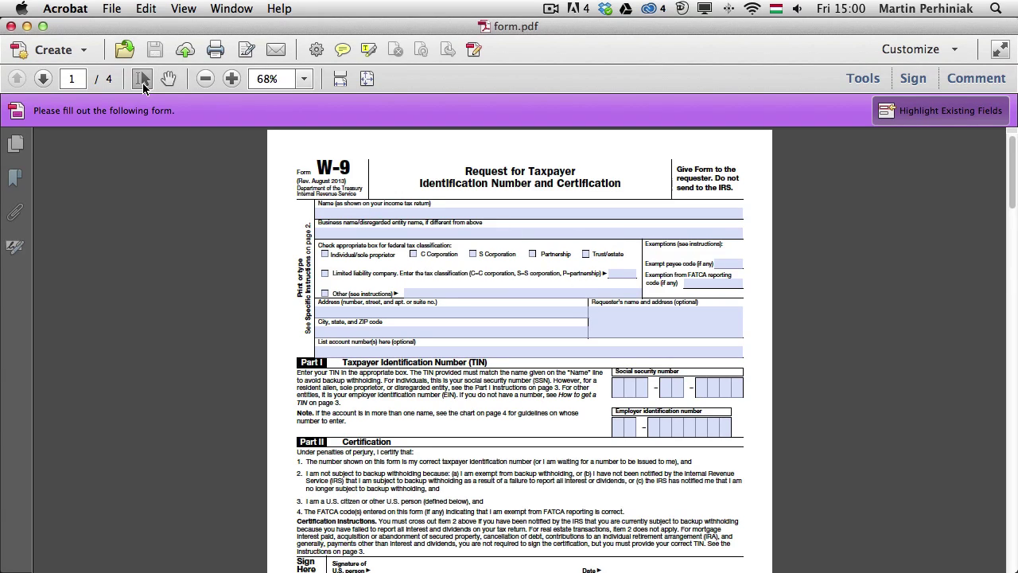
click(417, 292)
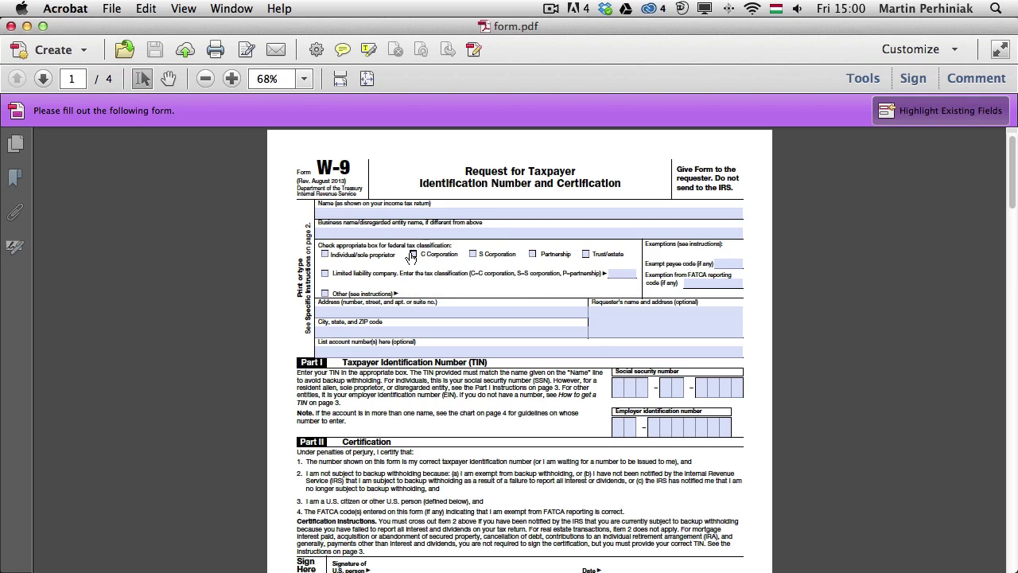
click(413, 254)
click(324, 254)
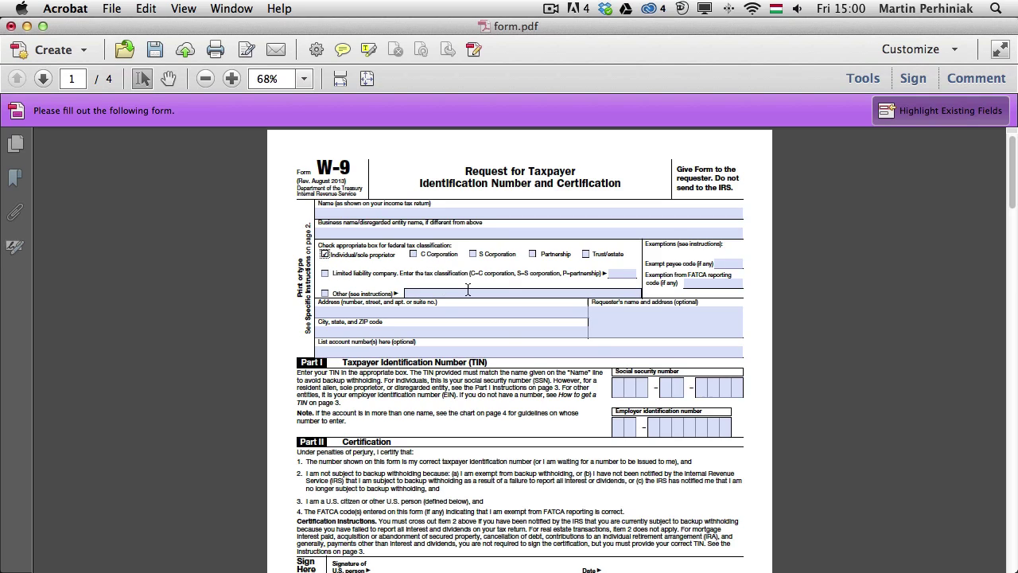
click(471, 295)
text(cxbcbd)
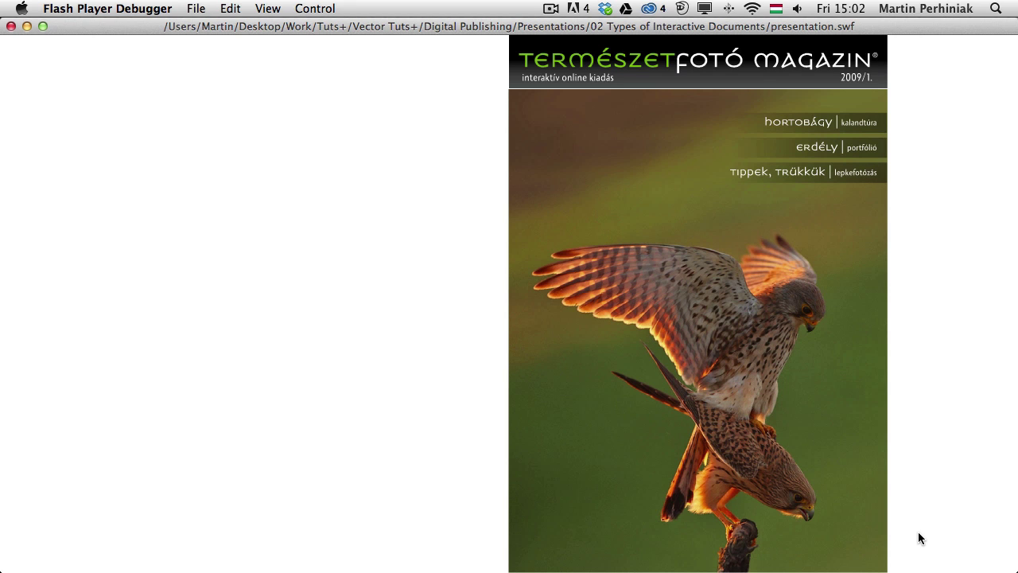
Page the Flash magazine forward to the Hortobágyi kalandtúra kestrel spread, then return to InDesign
mouse_move(877, 563)
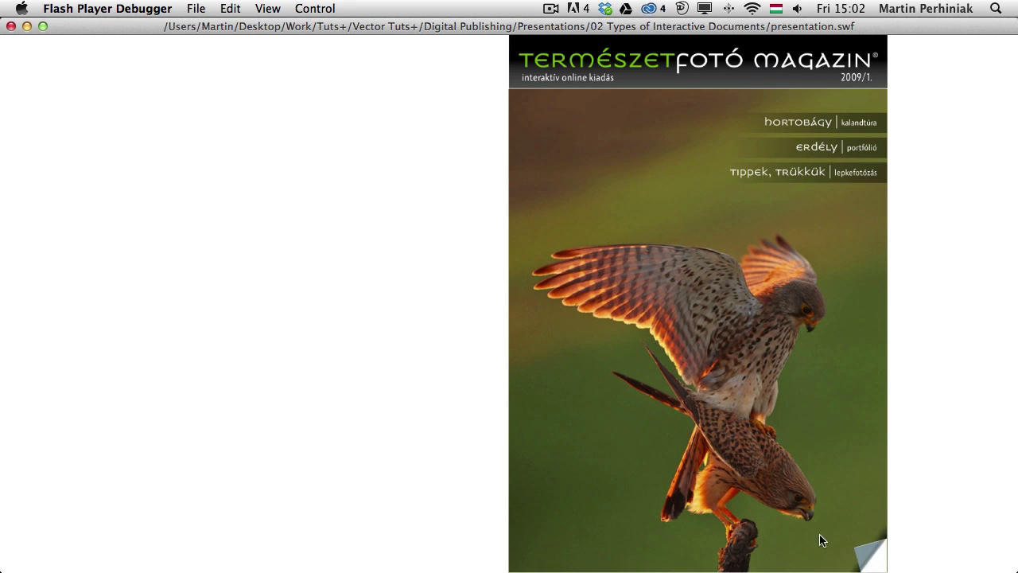
drag(822, 540, 213, 498)
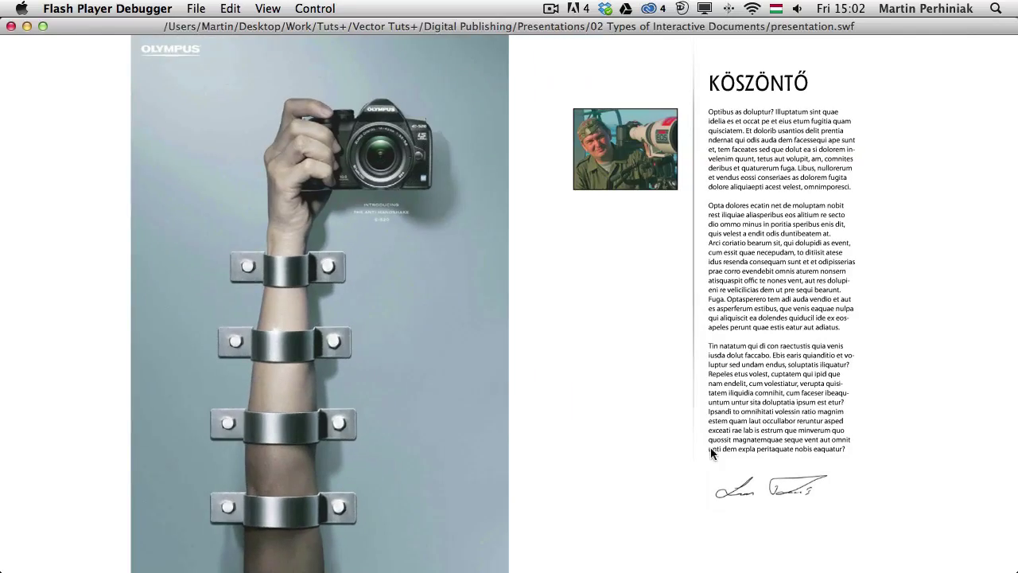
drag(878, 563, 362, 455)
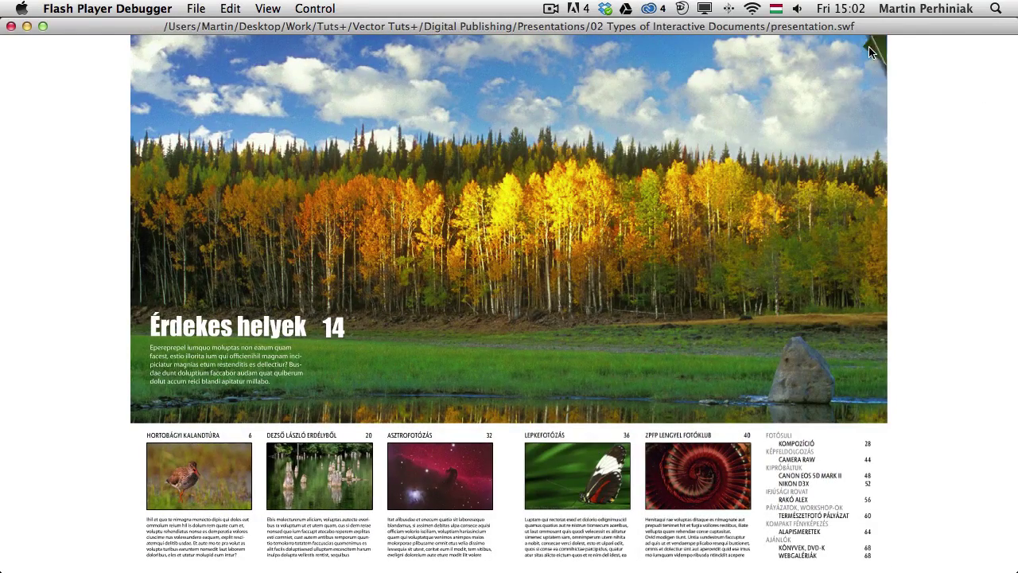
click(870, 52)
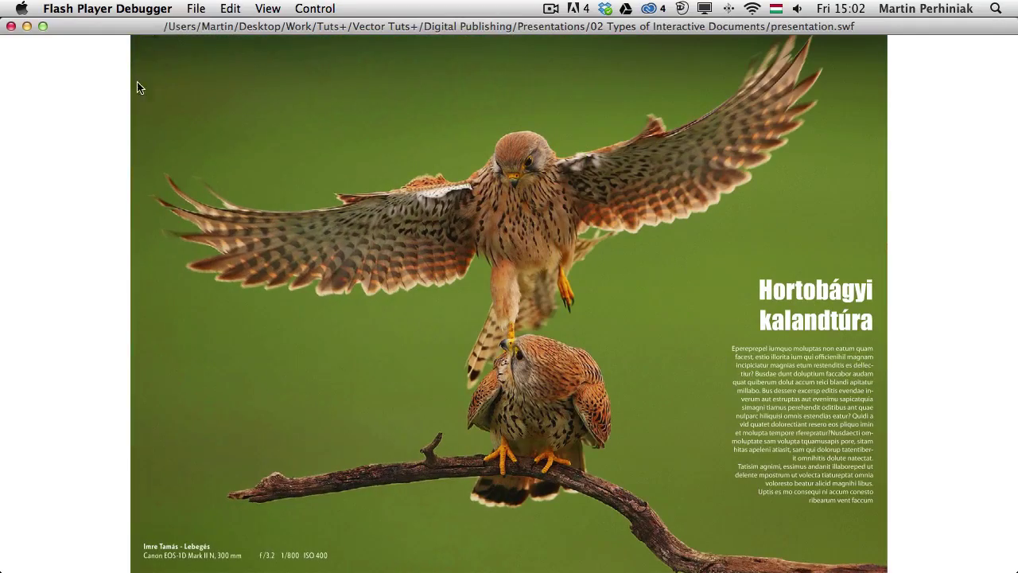
click(142, 43)
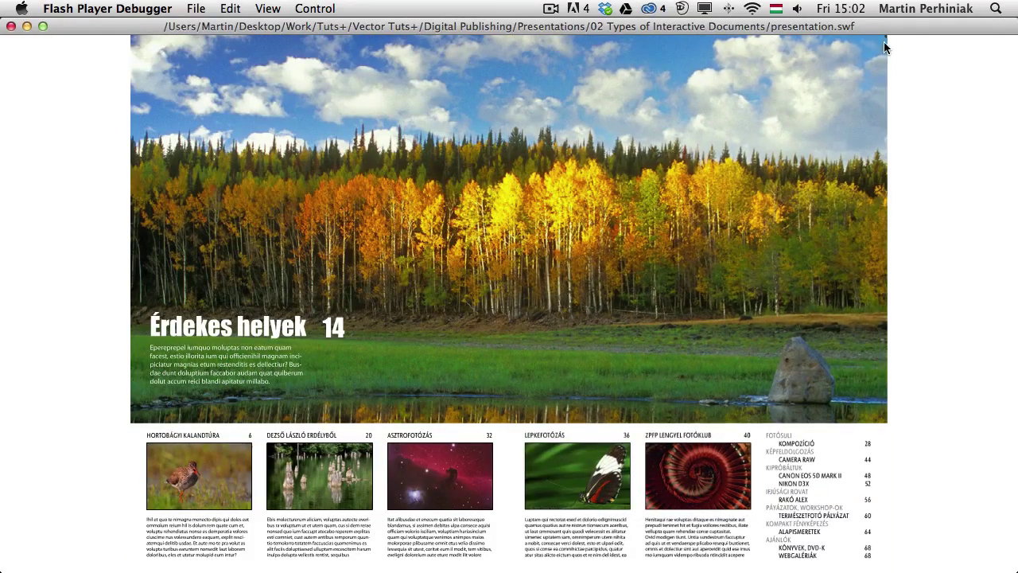
click(863, 64)
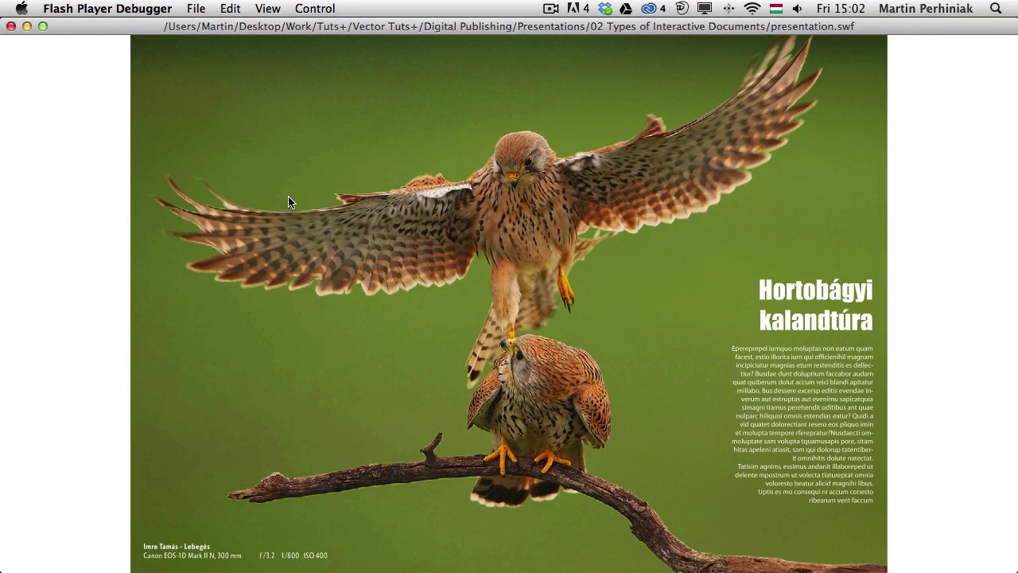
key(super+Tab)
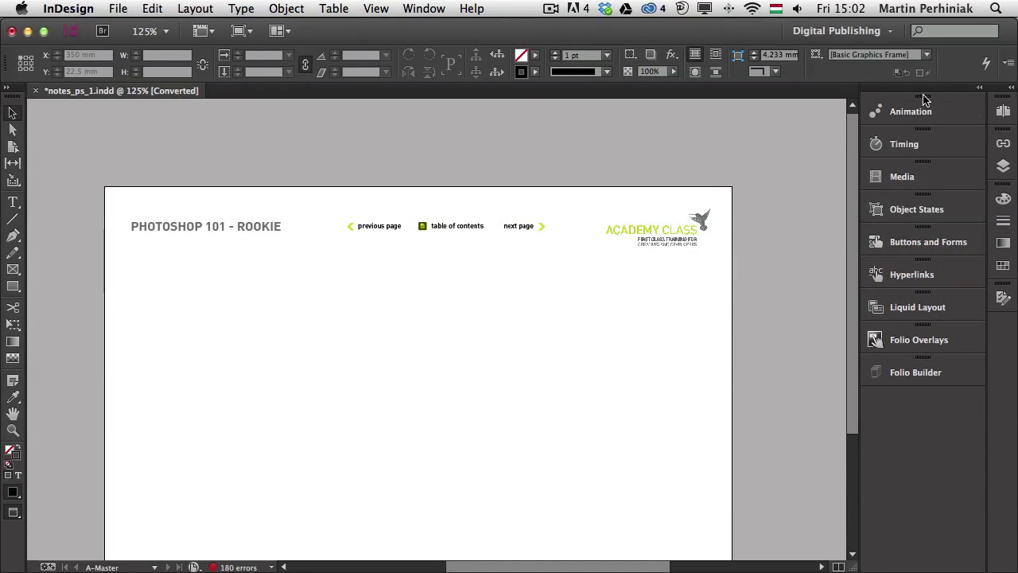
Peek at InDesign's Animation and Timing panels, collapse them, and return to Flash Player
click(914, 116)
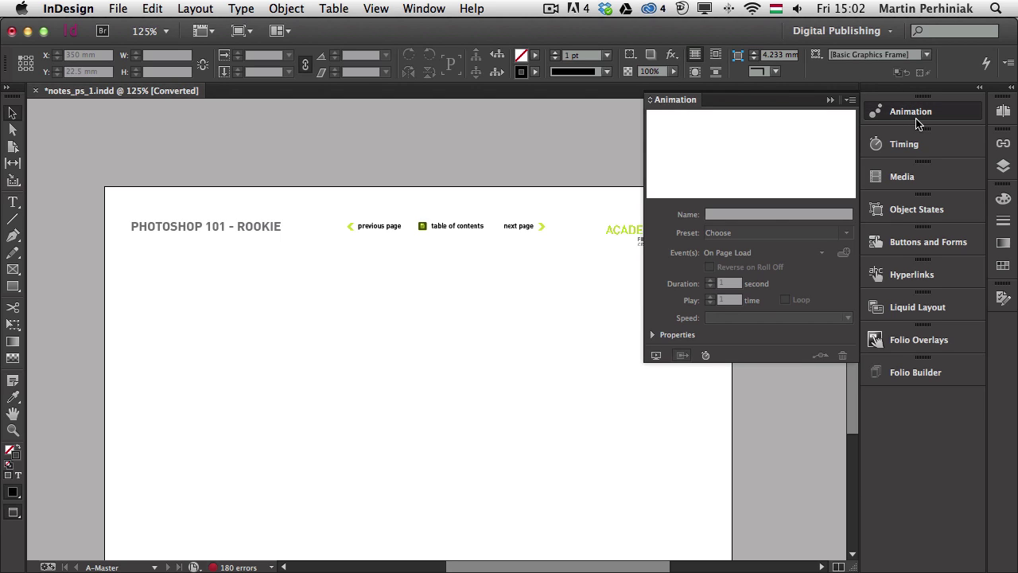
click(912, 148)
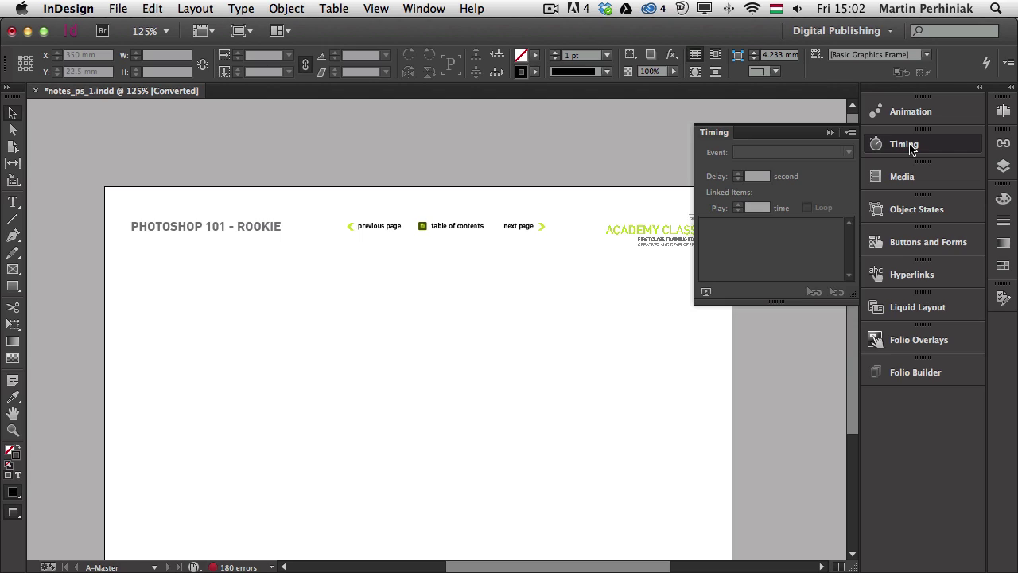
click(907, 145)
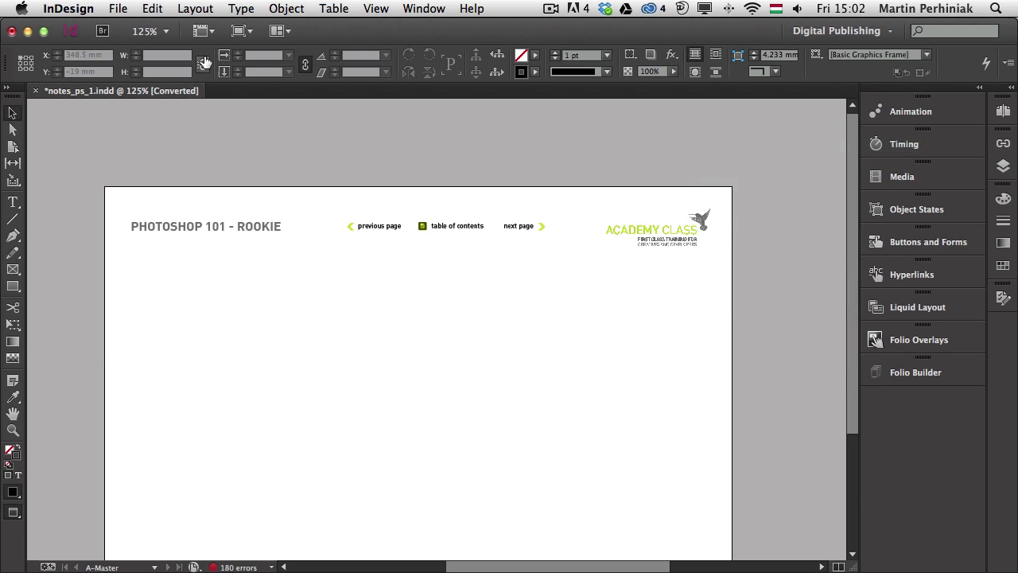
key(super+Tab)
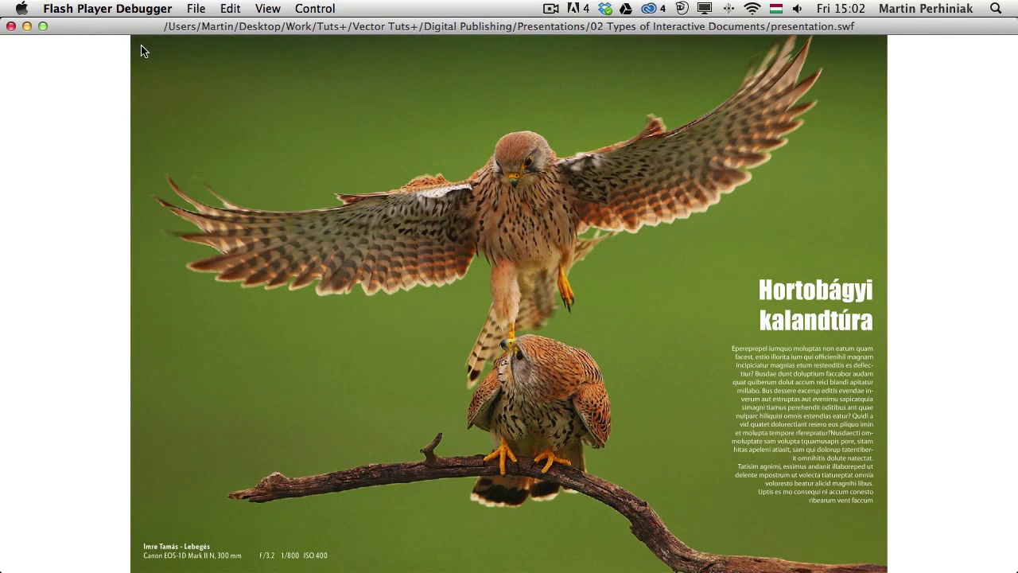
Flip the magazine back to the Érdekes helyek contents spread and refocus the Flash window
click(141, 46)
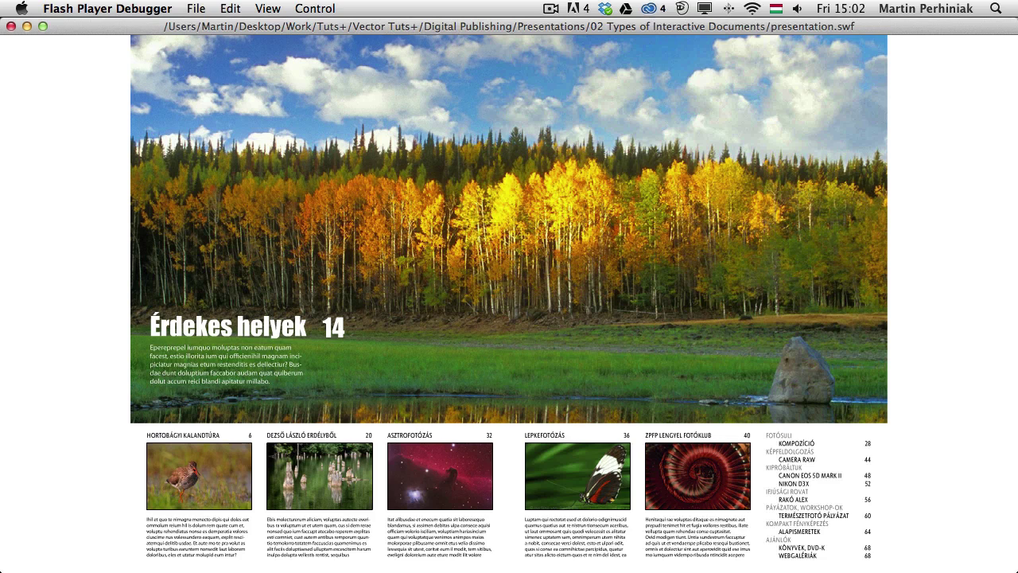
key(super+Tab)
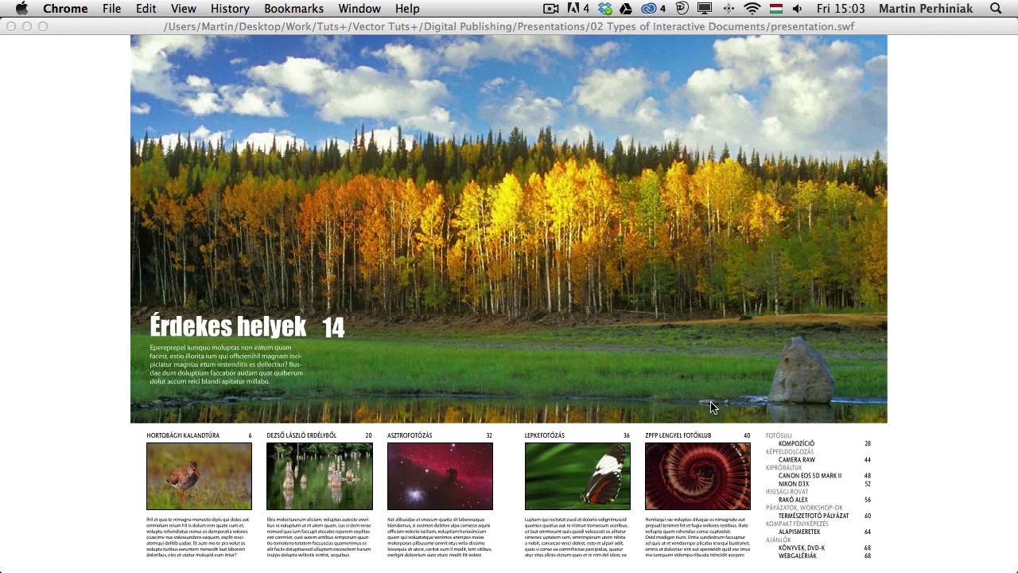
click(108, 28)
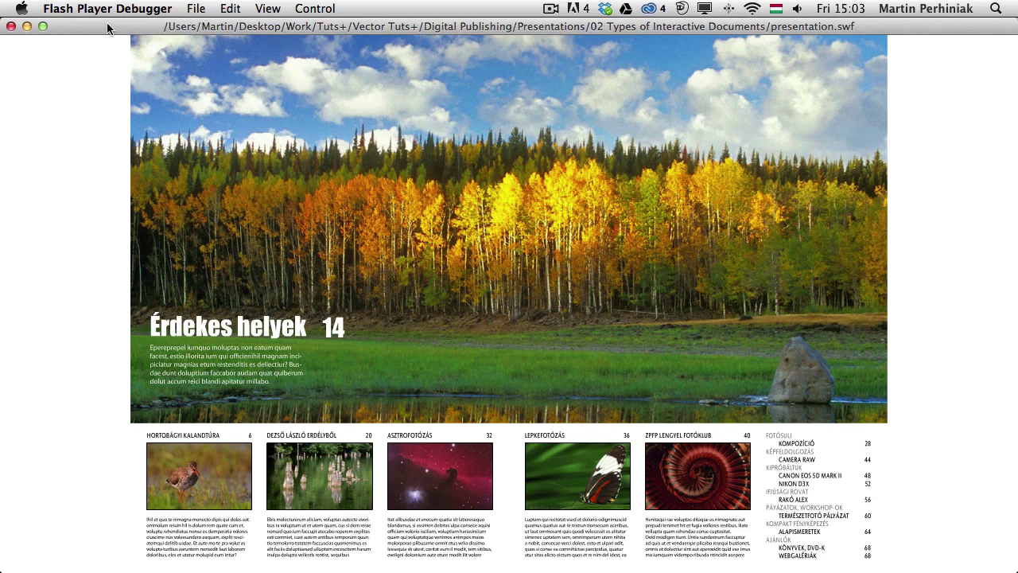
Close the Flash magazine presentation and bring InDesign's A-Master navigation page forward
click(11, 31)
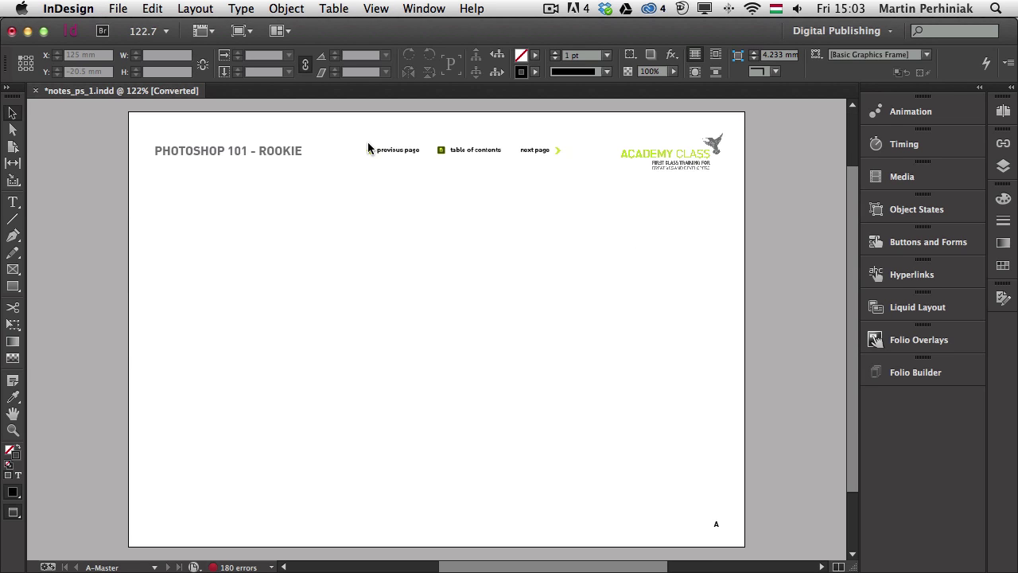
key(super+Tab)
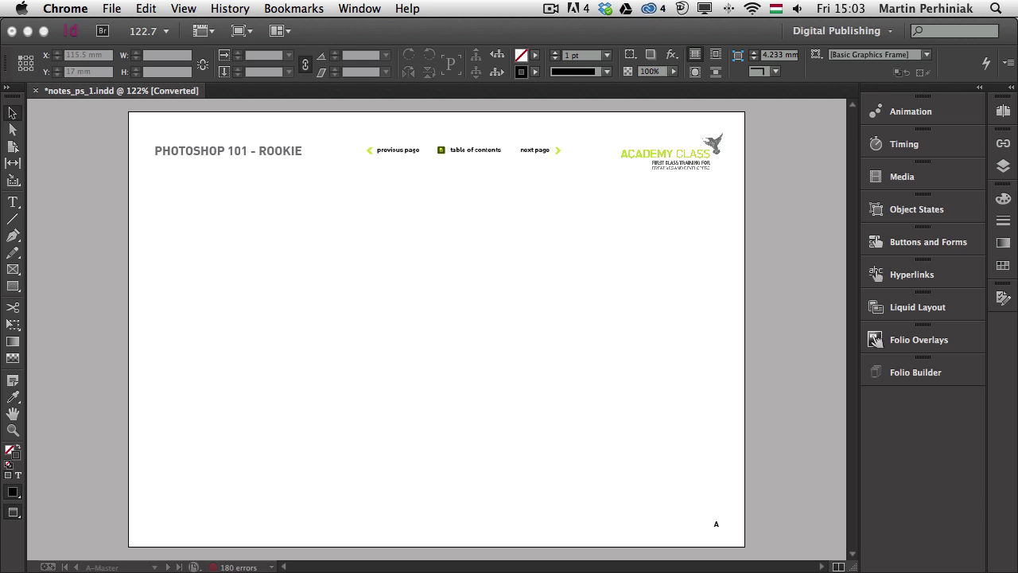
Switch to Reflector to show the mirrored iPad with the Bounce e-book cover
key(super+Tab)
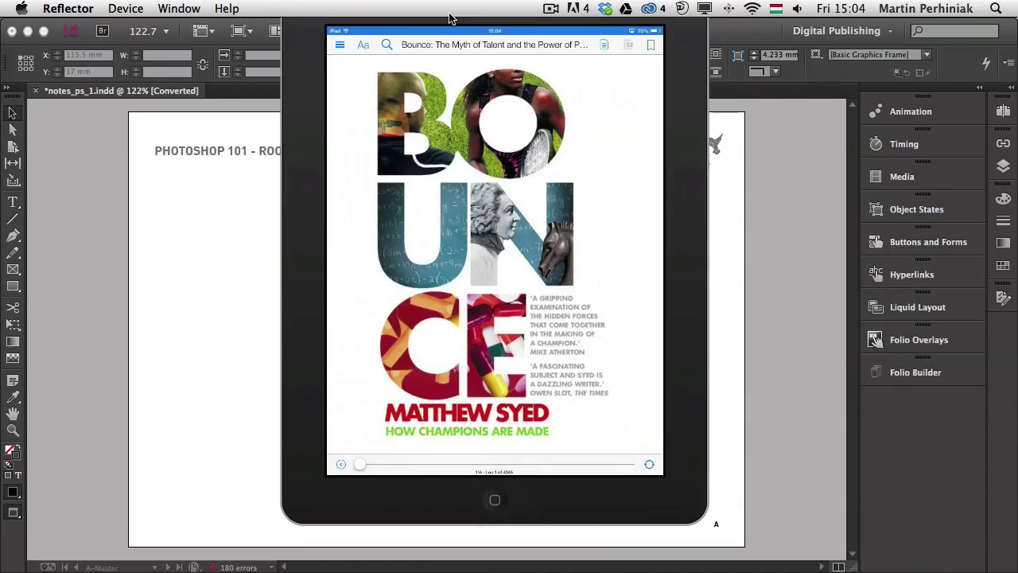